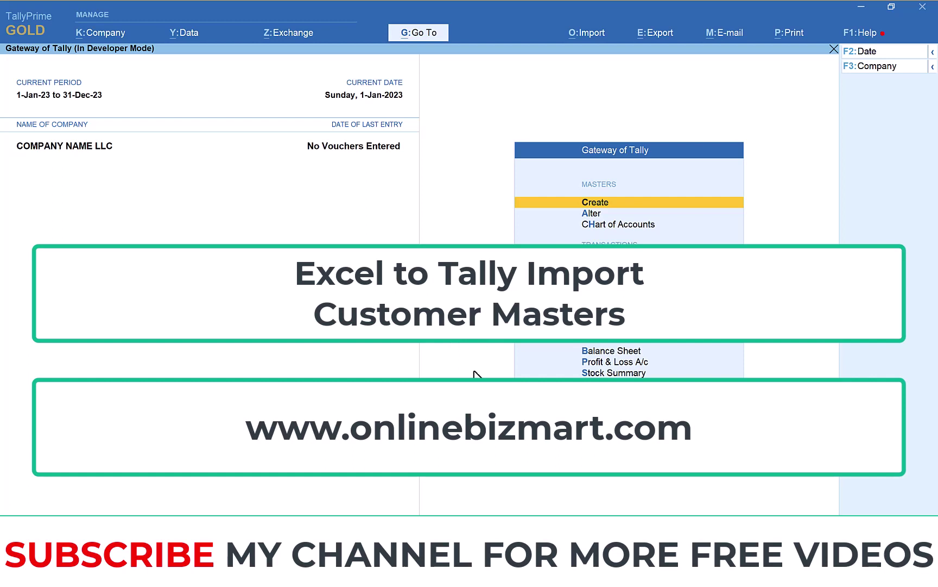
Step: Copy the full path of Customer_Ledger_Import.tcp from the LEDGER_IMPORT folder's address bar
{"action": "key", "text": "super+e"}
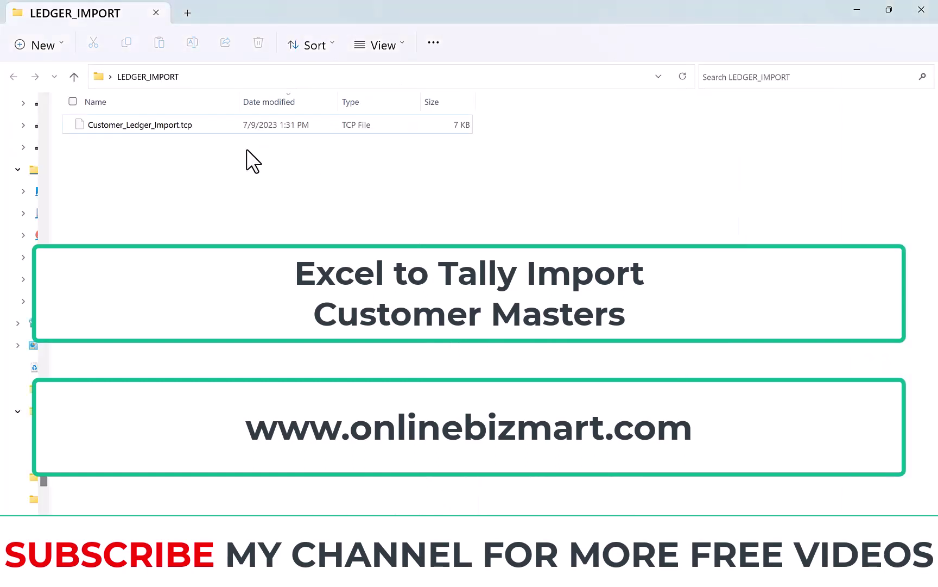
{"action": "left_click", "coordinate": [213, 76]}
{"action": "left_click", "coordinate": [284, 77]}
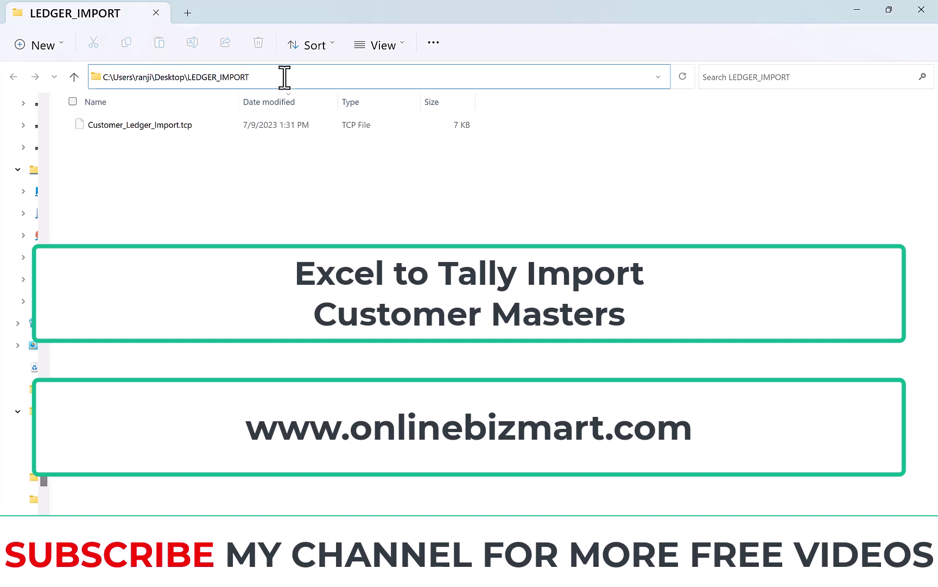
{"action": "type", "text": "\\"}
{"action": "key", "text": "Down"}
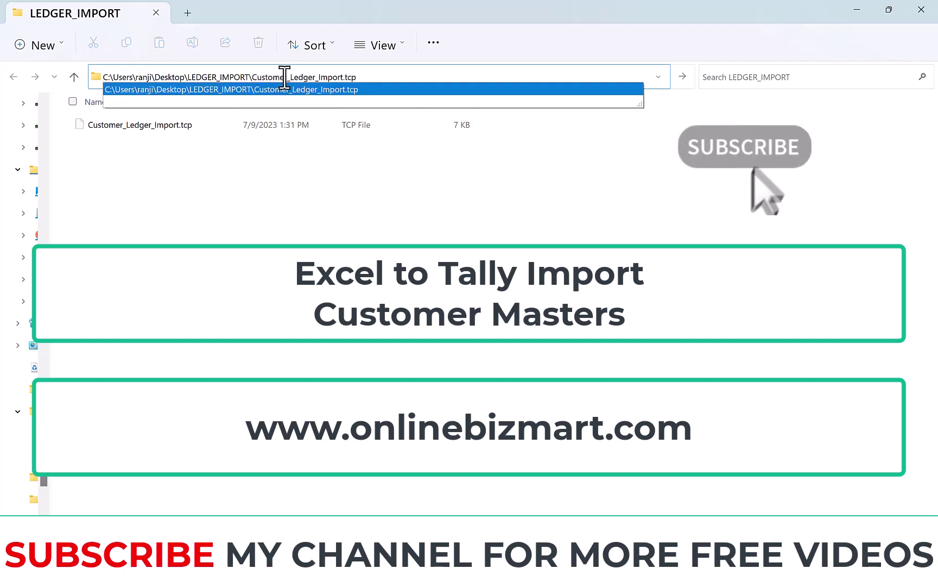
{"action": "key", "text": "ctrl+a"}
{"action": "right_click", "coordinate": [284, 78]}
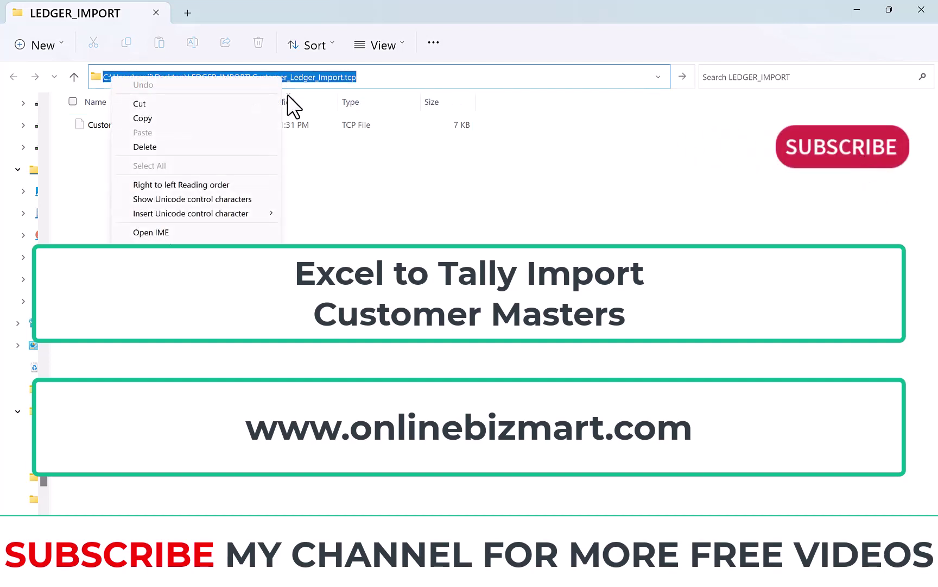
{"action": "left_click", "coordinate": [208, 118]}
{"action": "left_click", "coordinate": [679, 497]}
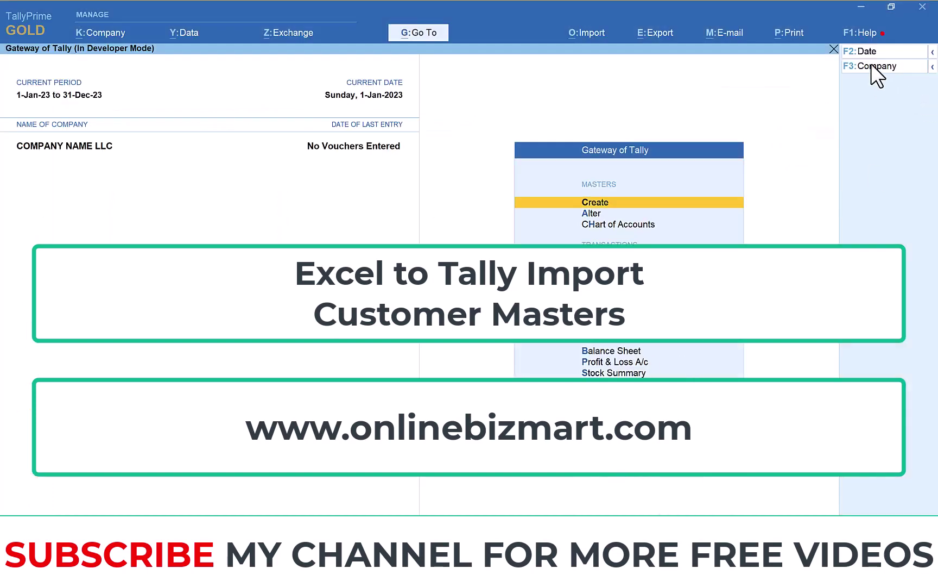
Step: Add the copied Customer_Ledger_Import.tcp path as a local TDL with Load TDL set to Yes
{"action": "left_click", "coordinate": [864, 32]}
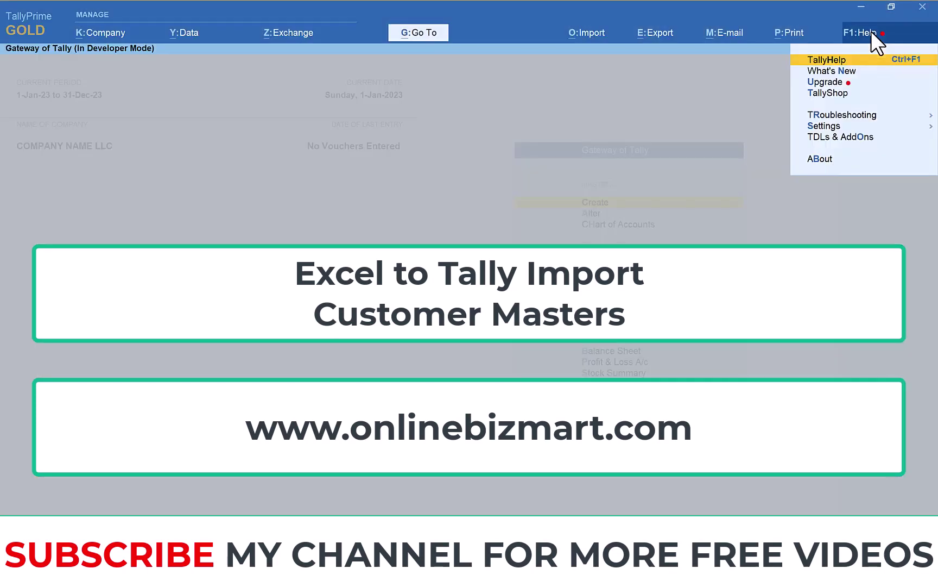
{"action": "left_click", "coordinate": [843, 138]}
{"action": "left_click", "coordinate": [874, 88]}
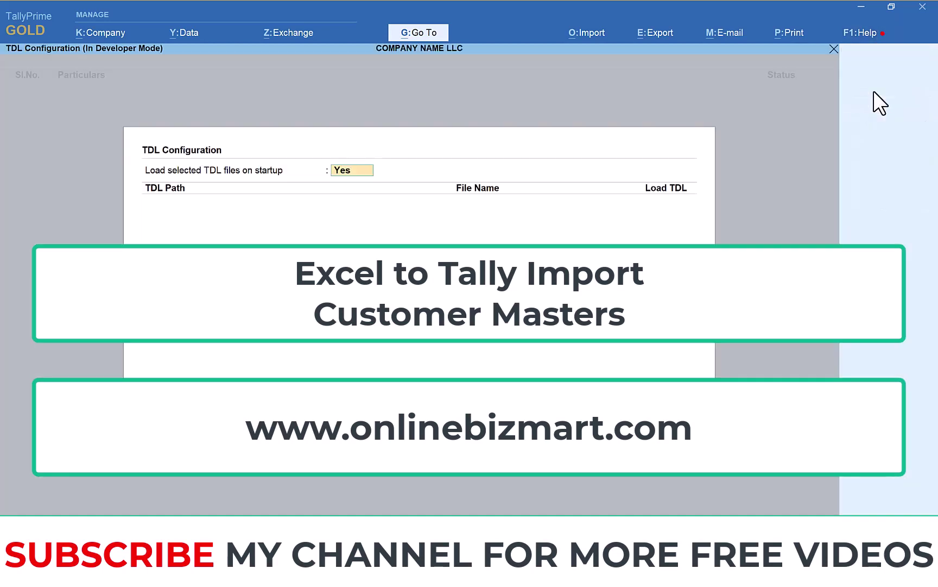
{"action": "key", "text": "Return"}
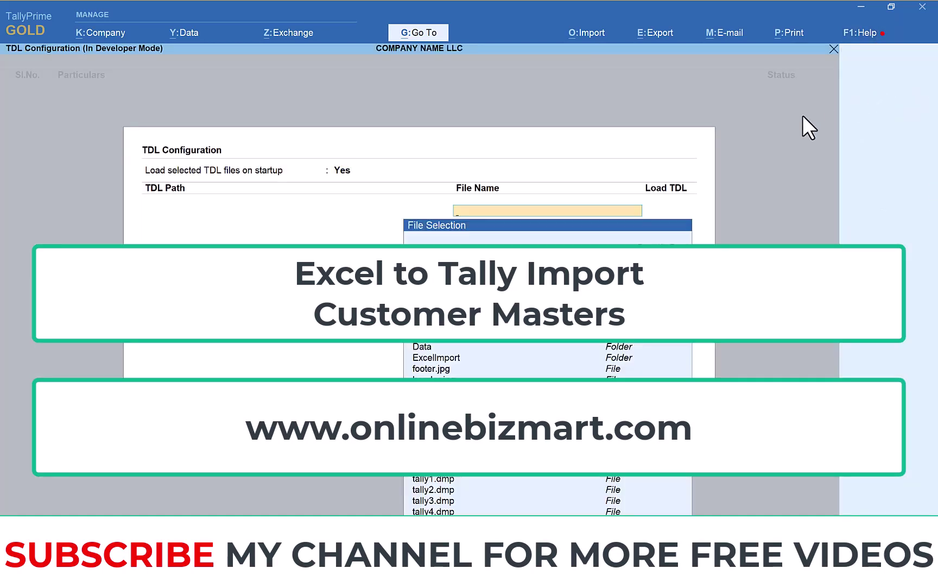
{"action": "key", "text": "ctrl+v"}
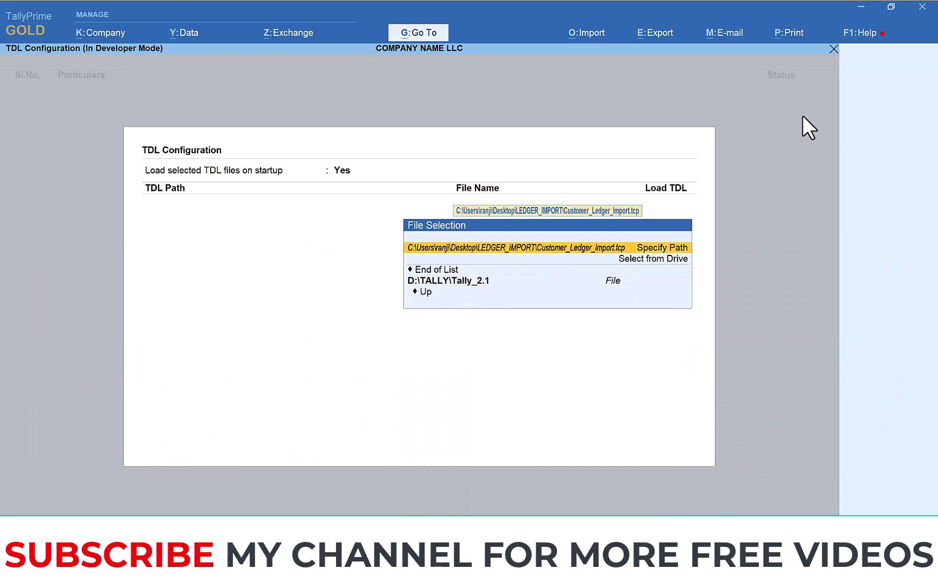
{"action": "key", "text": "Return"}
{"action": "key", "text": "Return"}
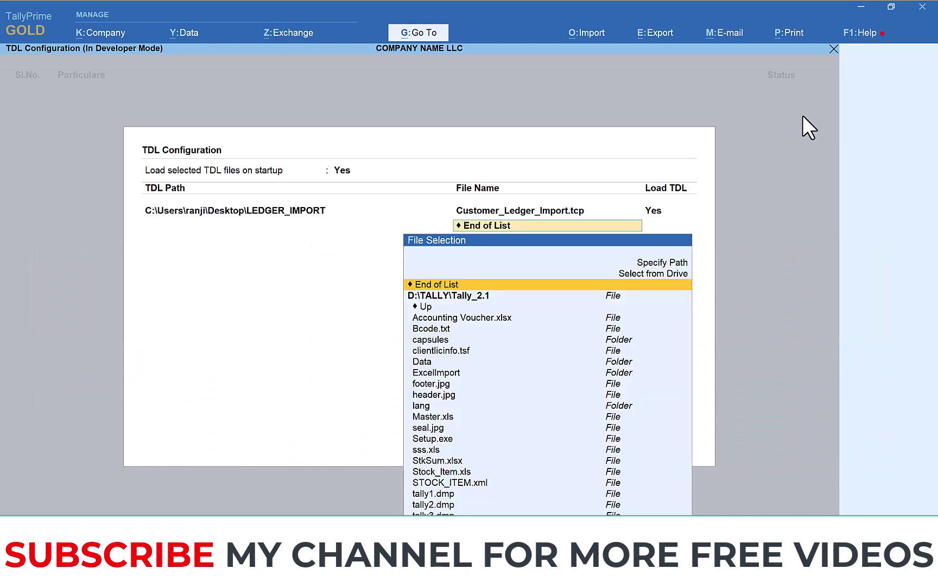
{"action": "key", "text": "Return"}
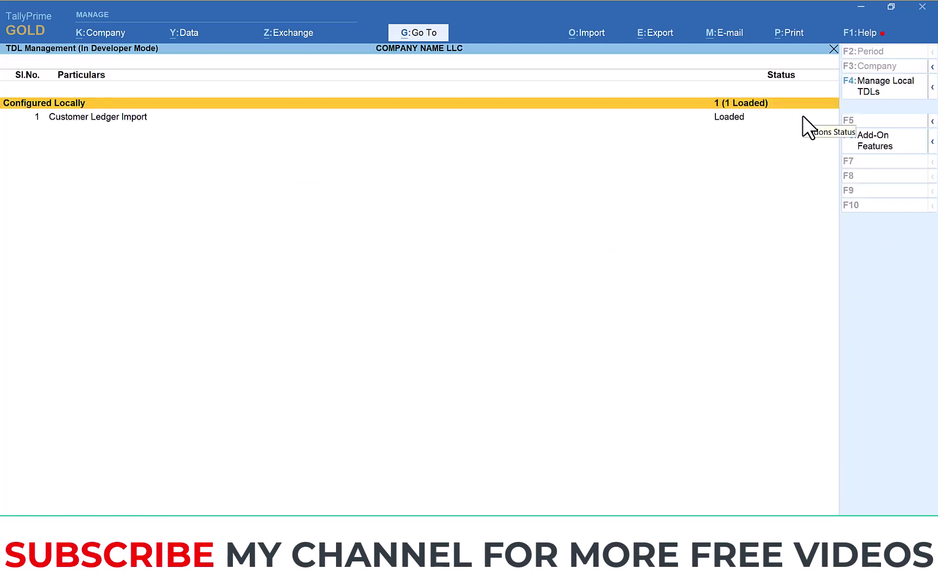
{"action": "key", "text": "Escape"}
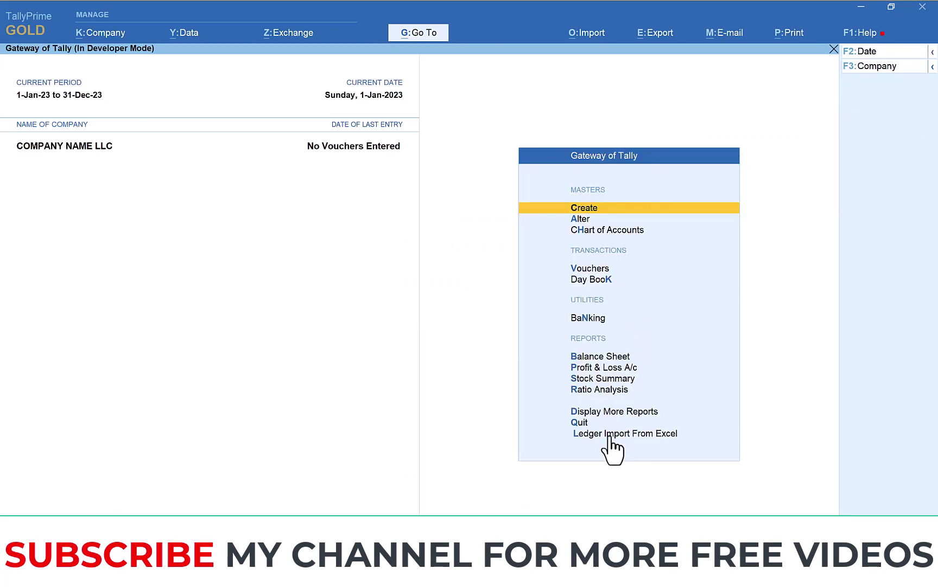
Step: Launch Ledger Import From Excel and choose Excel Sheet under Master Import
{"action": "left_click", "coordinate": [700, 451]}
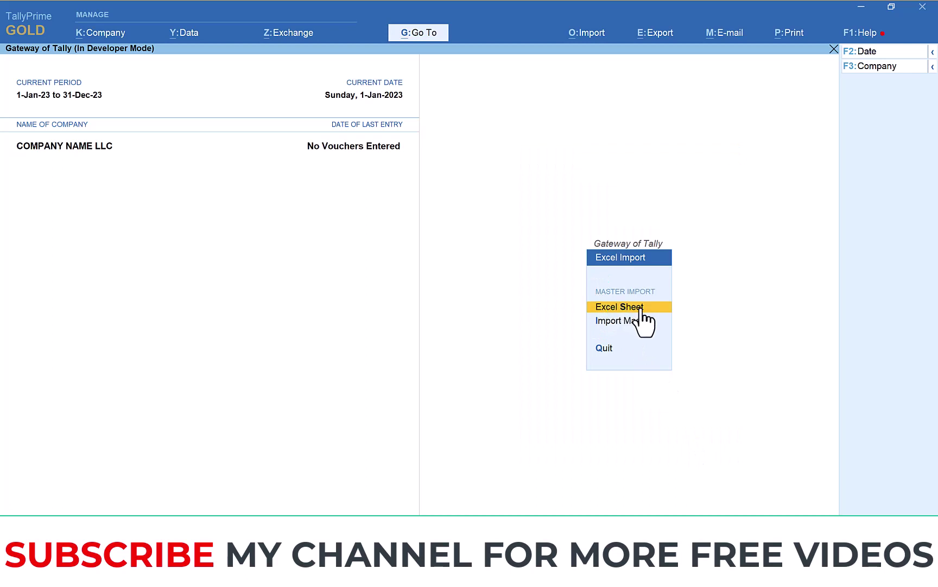
{"action": "left_click", "coordinate": [616, 309]}
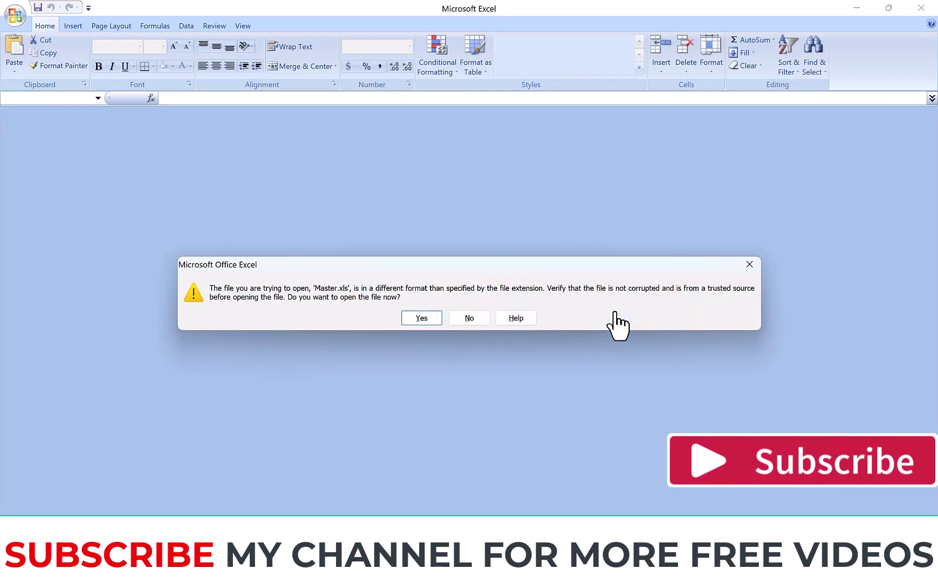
Step: Open Master.xls despite the format warning and make the row 1 headers bold
{"action": "key", "text": "Return"}
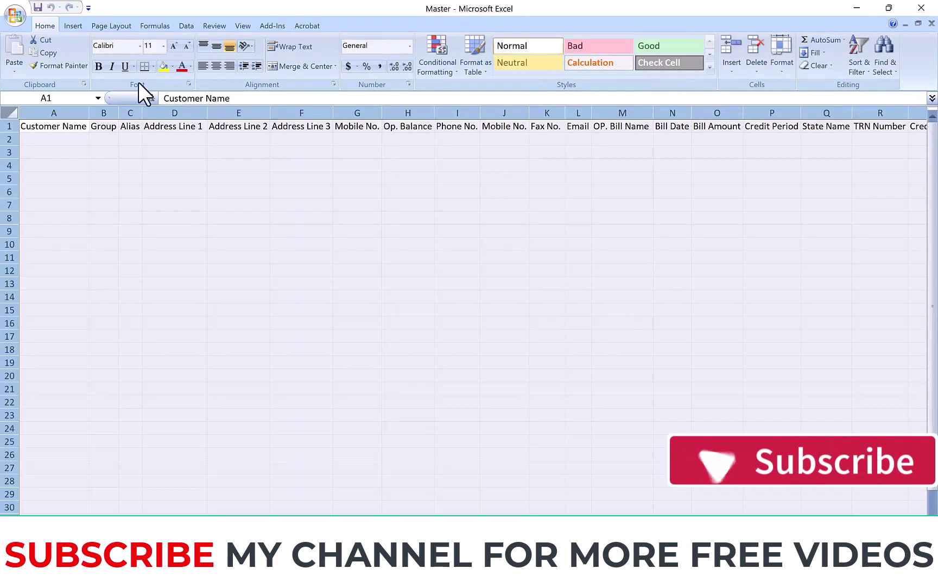
{"action": "left_click", "coordinate": [26, 144]}
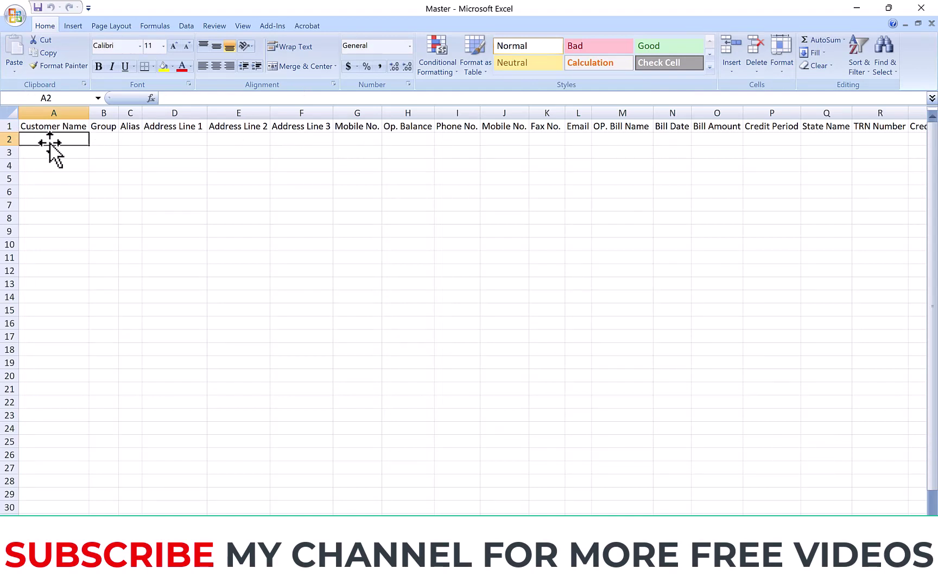
{"action": "left_click", "coordinate": [6, 126]}
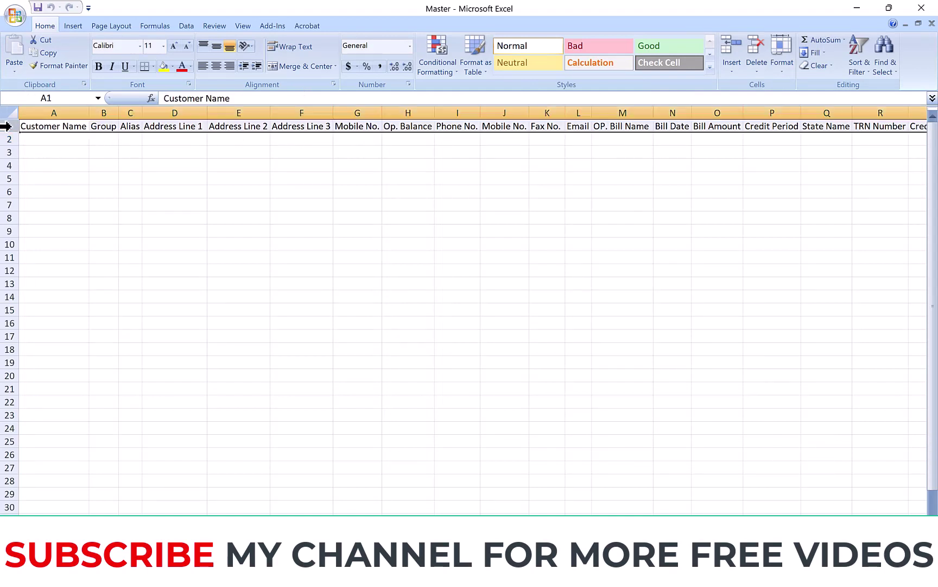
{"action": "key", "text": "ctrl+b"}
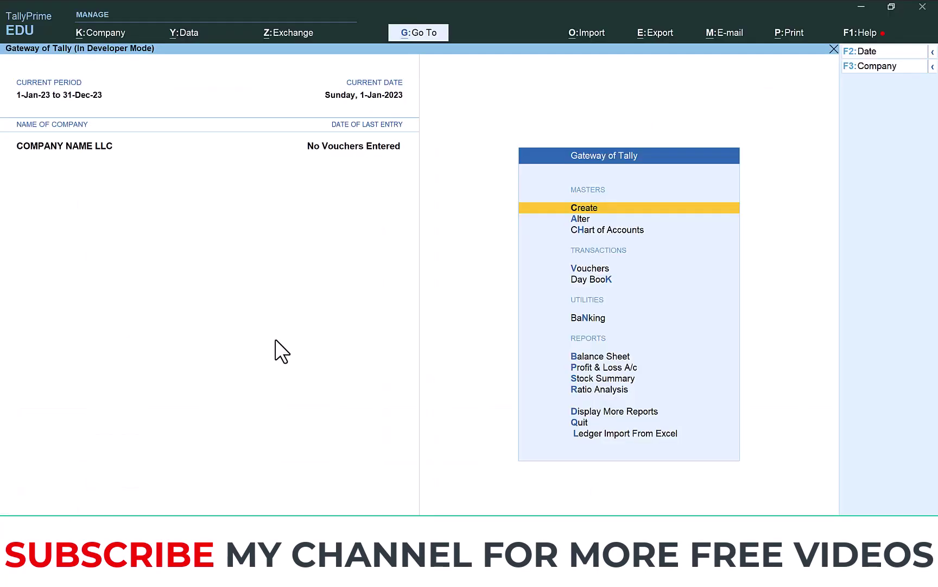
Step: Confirm the List of Ledgers holds only Cash and Profit & Loss A/c, then return to Excel
{"action": "key", "text": "Down"}
{"action": "key", "text": "Return"}
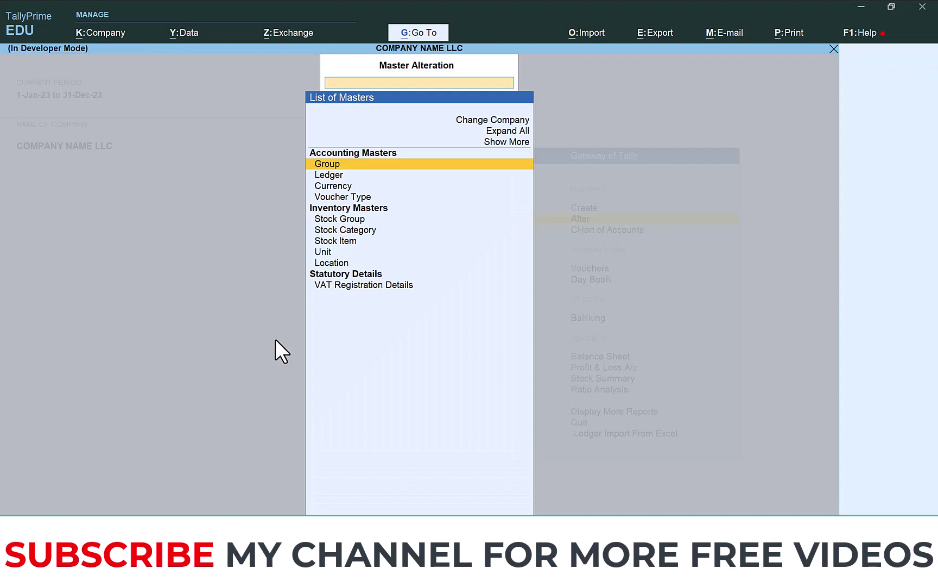
{"action": "key", "text": "Down"}
{"action": "key", "text": "Return"}
{"action": "key", "text": "Down"}
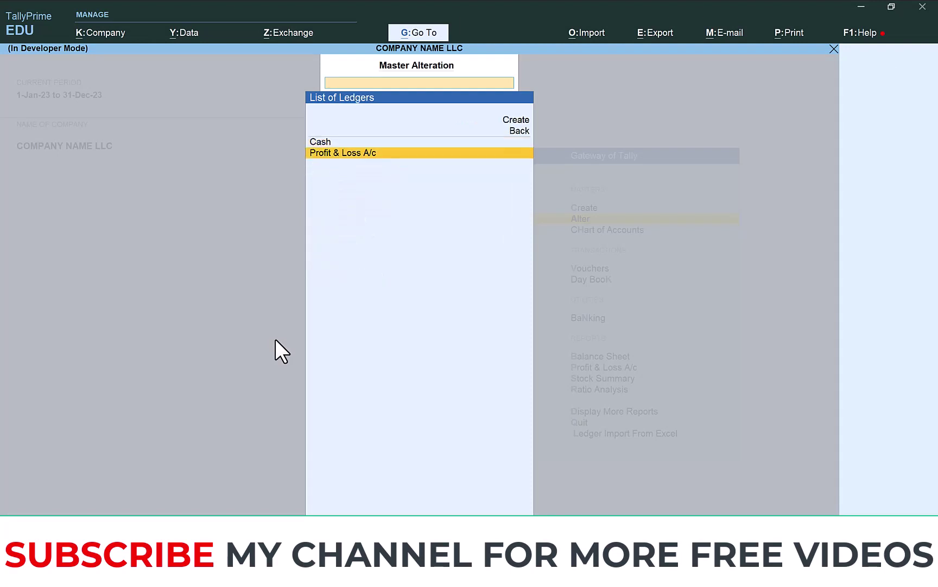
{"action": "key", "text": "Escape"}
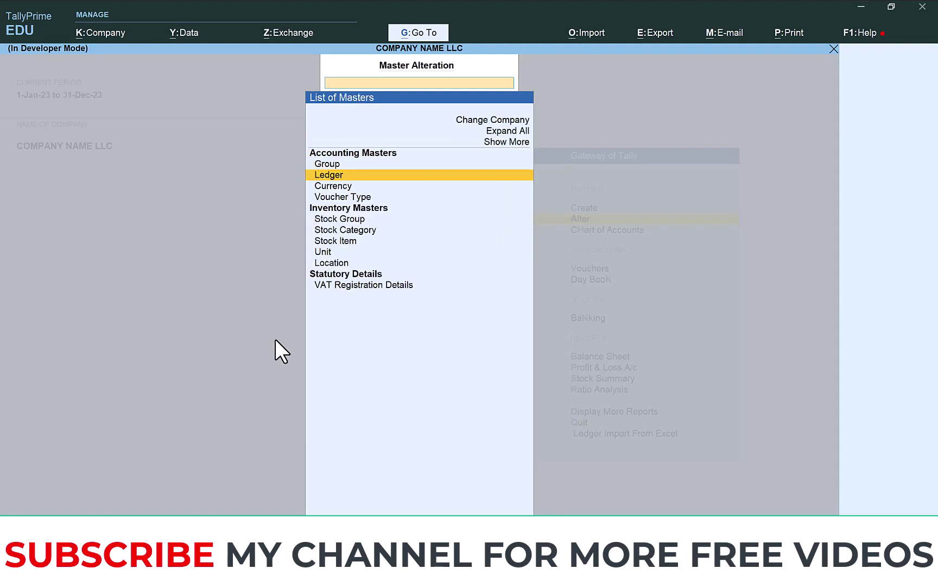
{"action": "key", "text": "Escape"}
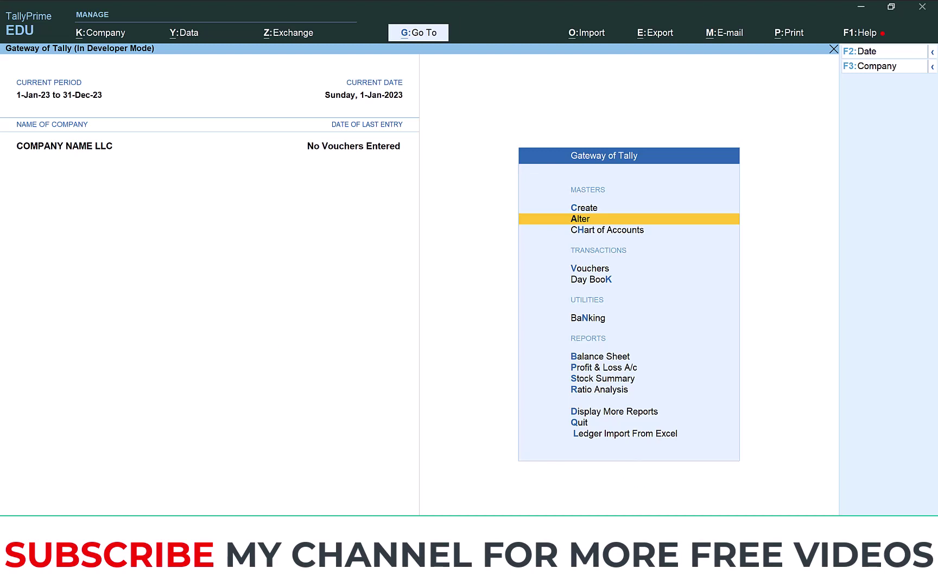
{"action": "key", "text": "alt+Tab"}
{"action": "key", "text": "Down"}
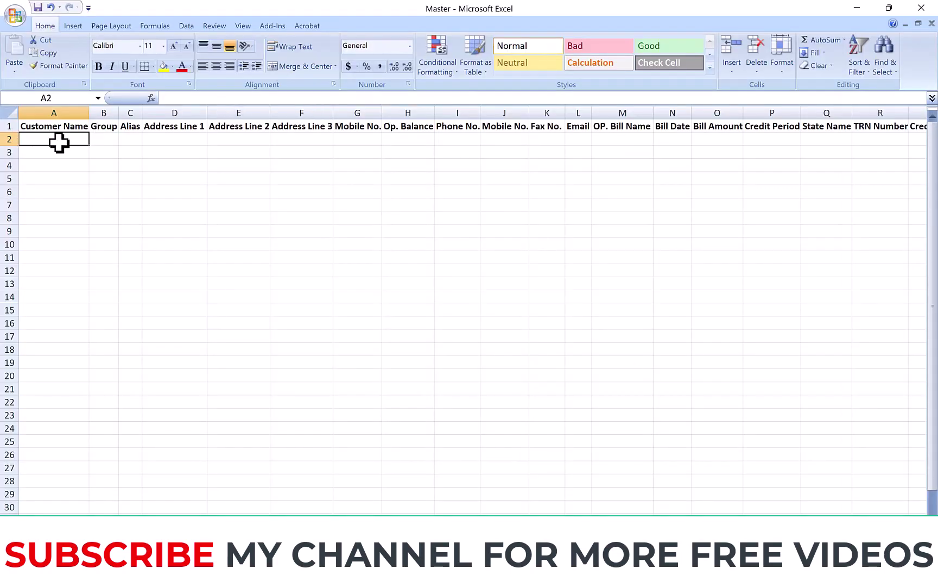
Step: Enter ABC COMPANY LLC, group DUBAI CUSTOMER and alias 3023 in row 2, autofitting columns A and B
{"action": "type", "text": "ABC C"}
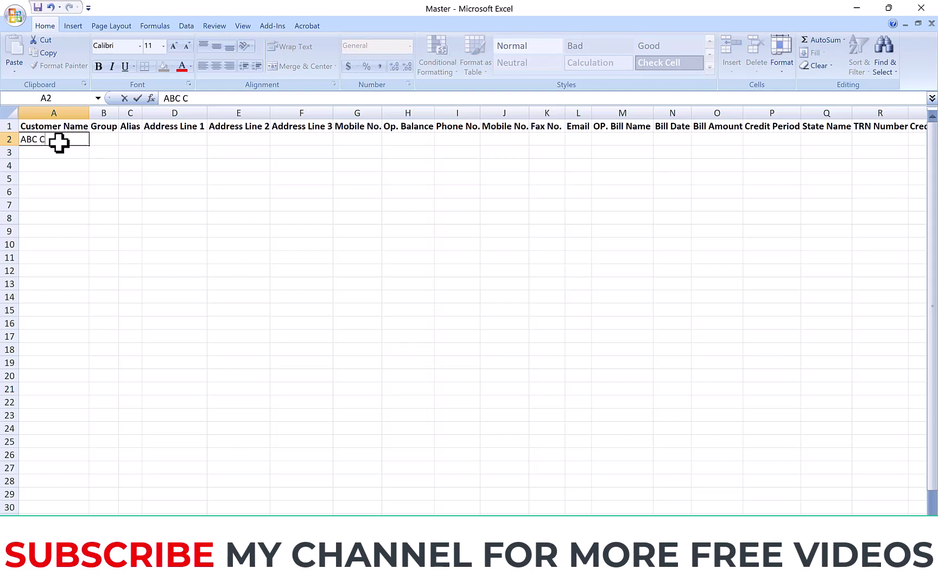
{"action": "type", "text": "OMPANY LLC"}
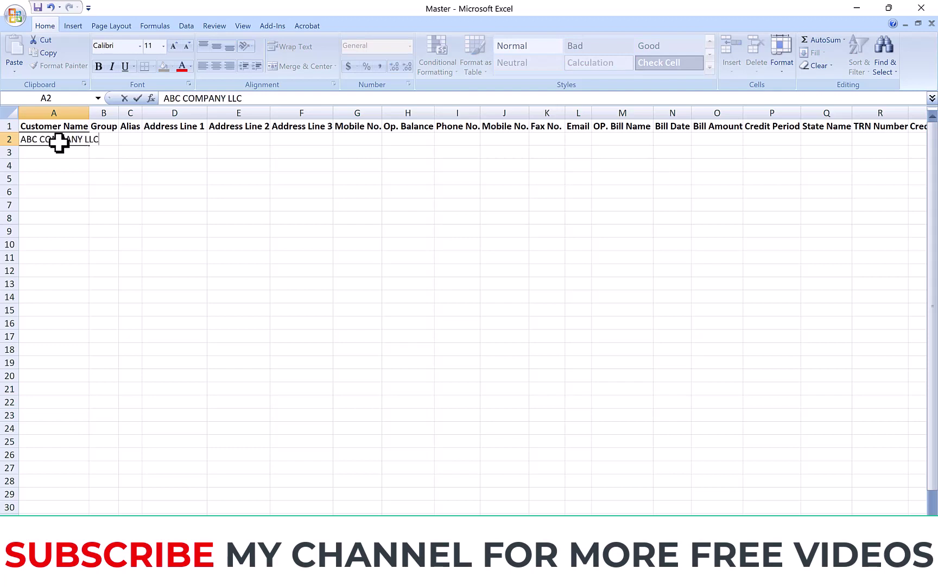
{"action": "key", "text": "Tab"}
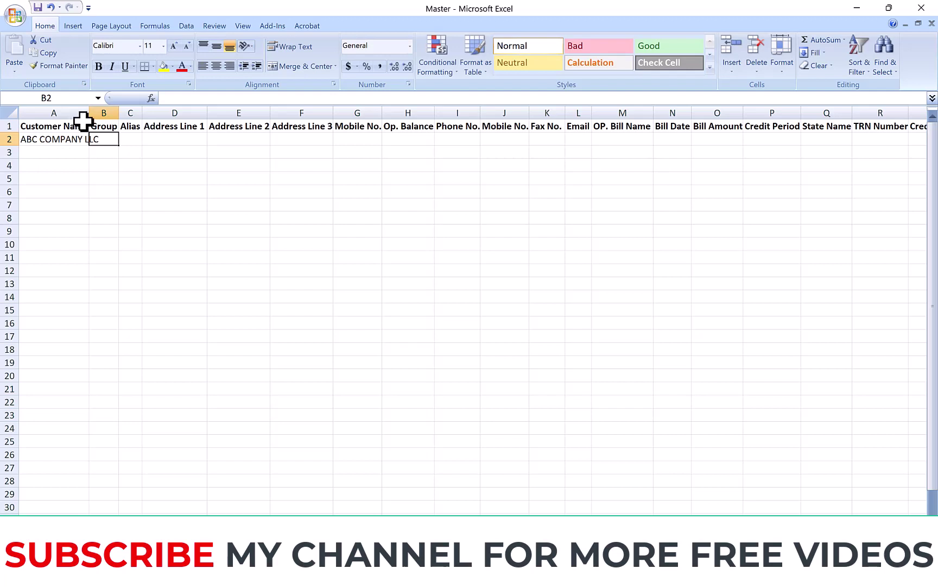
{"action": "double_click", "coordinate": [90, 113]}
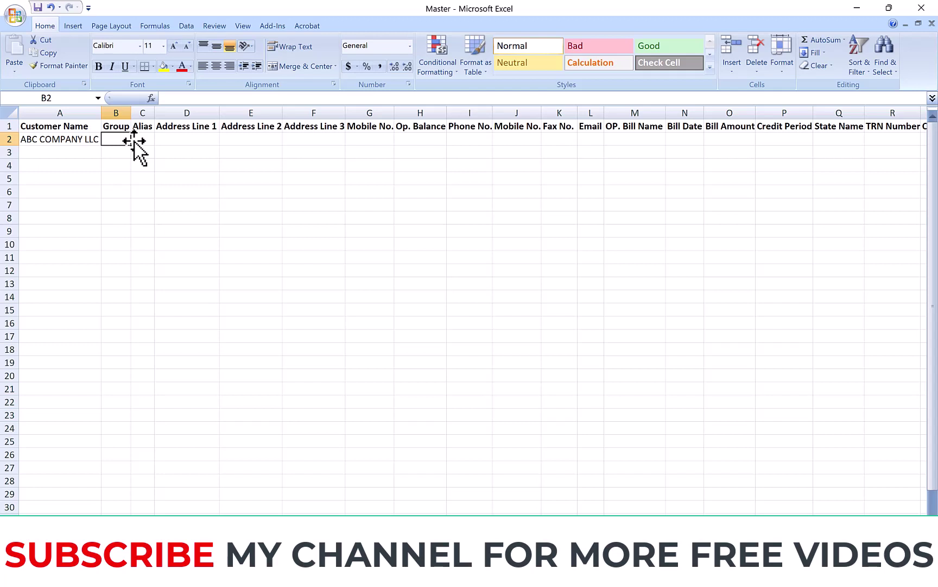
{"action": "type", "text": "DUBAI"}
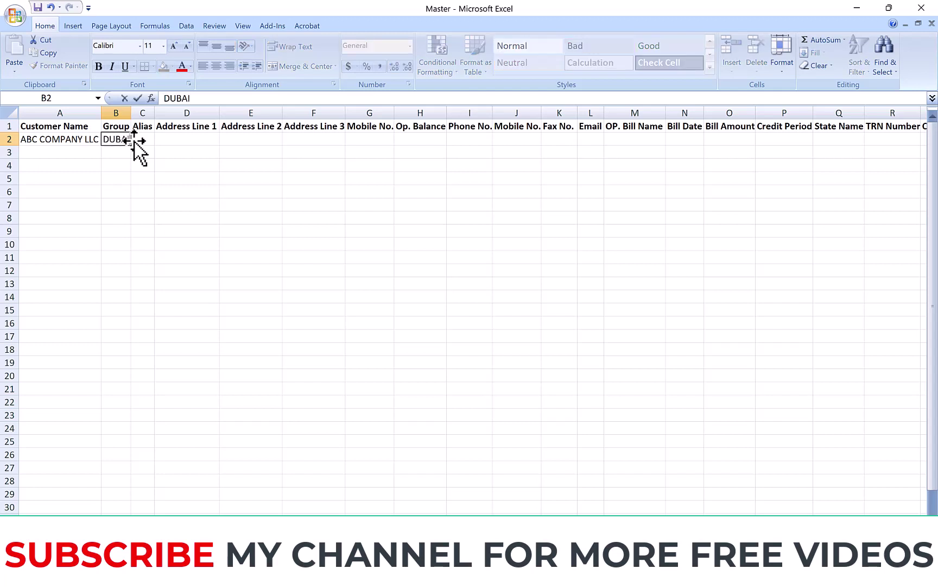
{"action": "type", "text": " CUSTOMER"}
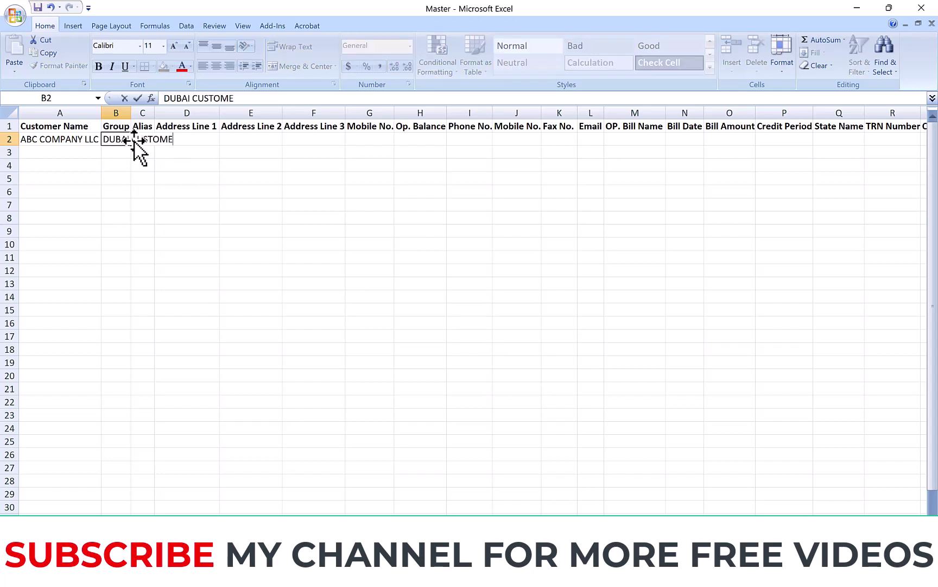
{"action": "left_click", "coordinate": [129, 112]}
{"action": "double_click", "coordinate": [131, 112]}
{"action": "left_click", "coordinate": [193, 137]}
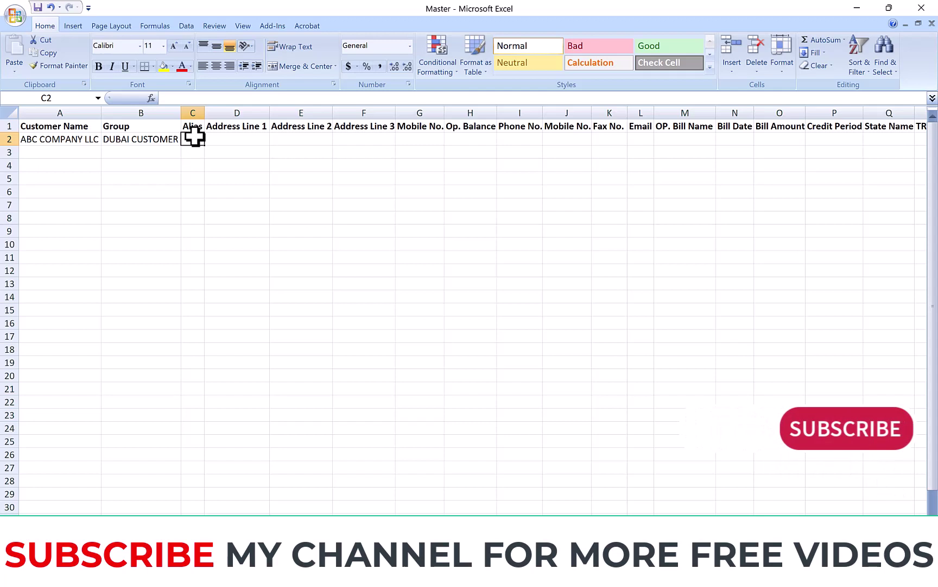
{"action": "type", "text": "302"}
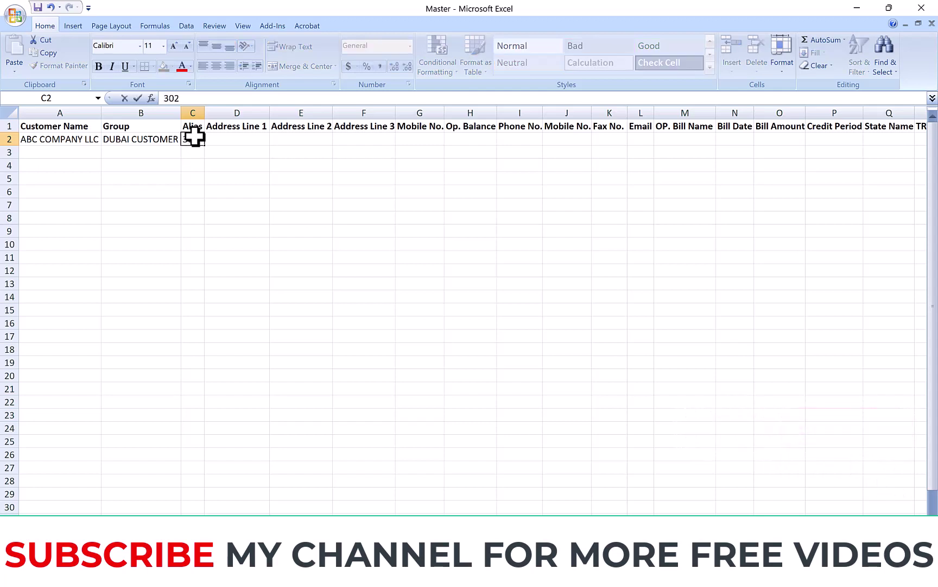
{"action": "type", "text": "3"}
{"action": "key", "text": "Tab"}
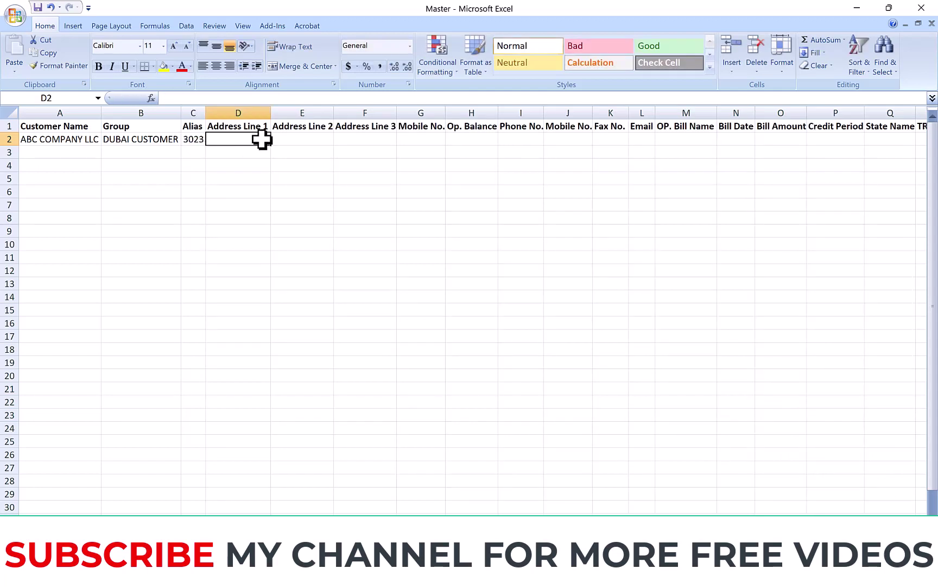
Step: Fill the address lines with ADDRESS1, ADDRESS 2 and ADDRESS 4
{"action": "type", "text": "ADDRESS1"}
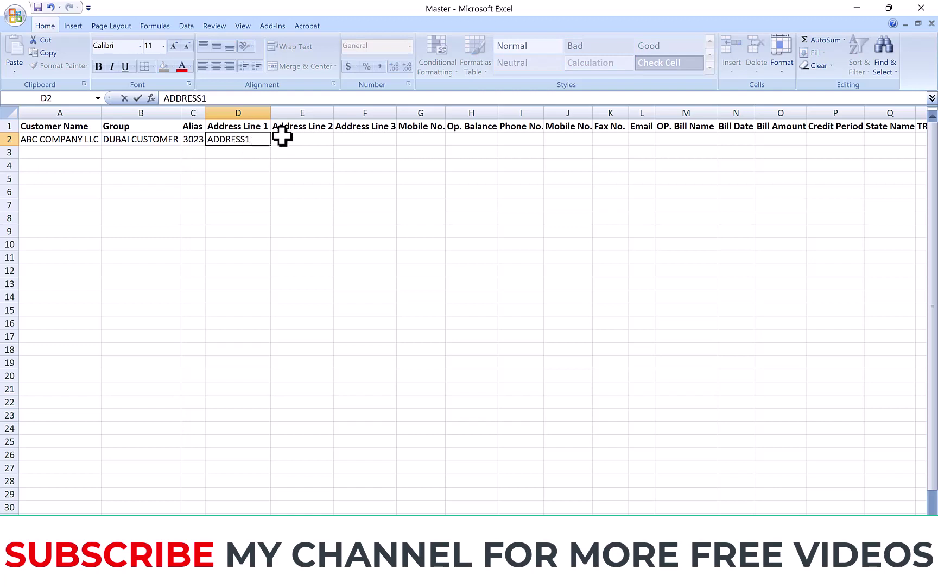
{"action": "key", "text": "Tab"}
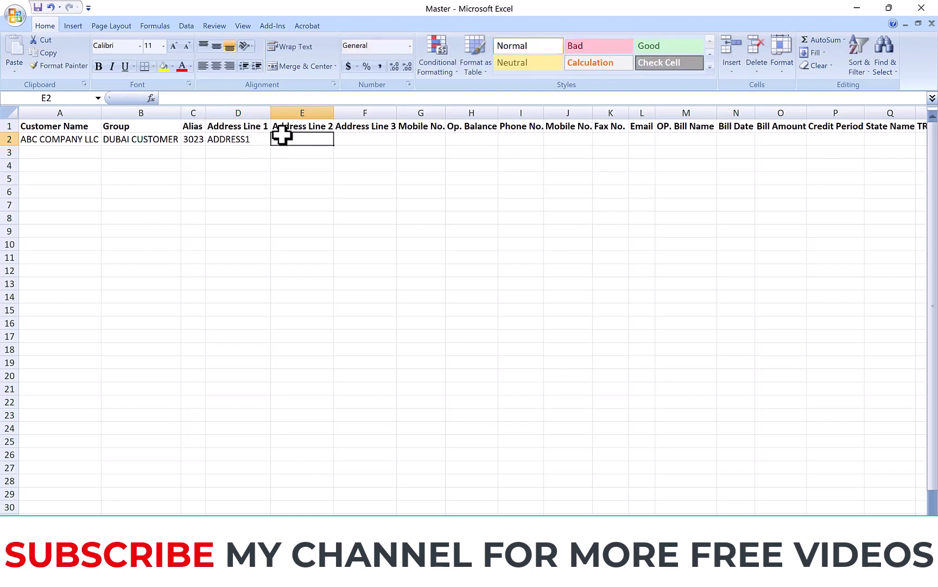
{"action": "type", "text": "ADDREE"}
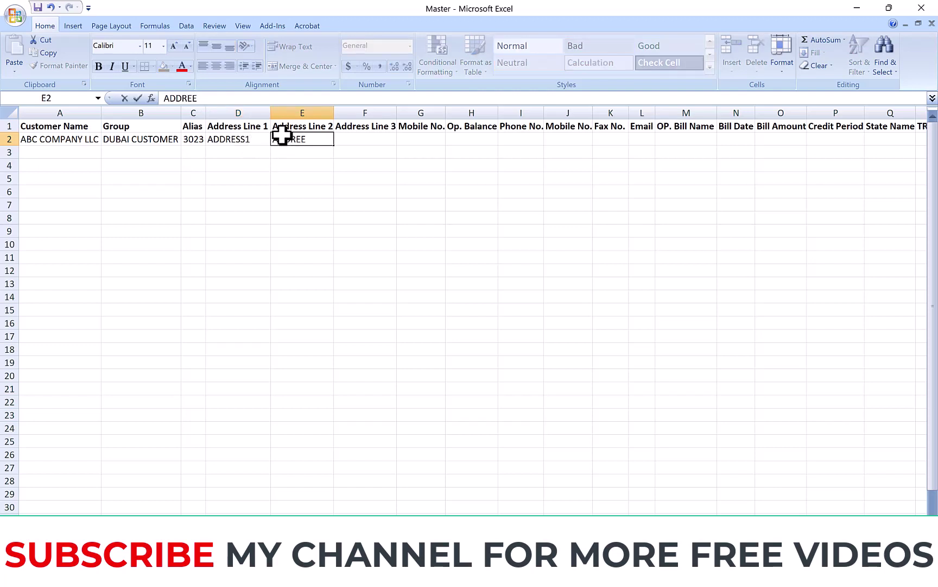
{"action": "type", "text": "S"}
{"action": "key", "text": "BackSpace"}
{"action": "key", "text": "BackSpace"}
{"action": "key", "text": "BackSpace"}
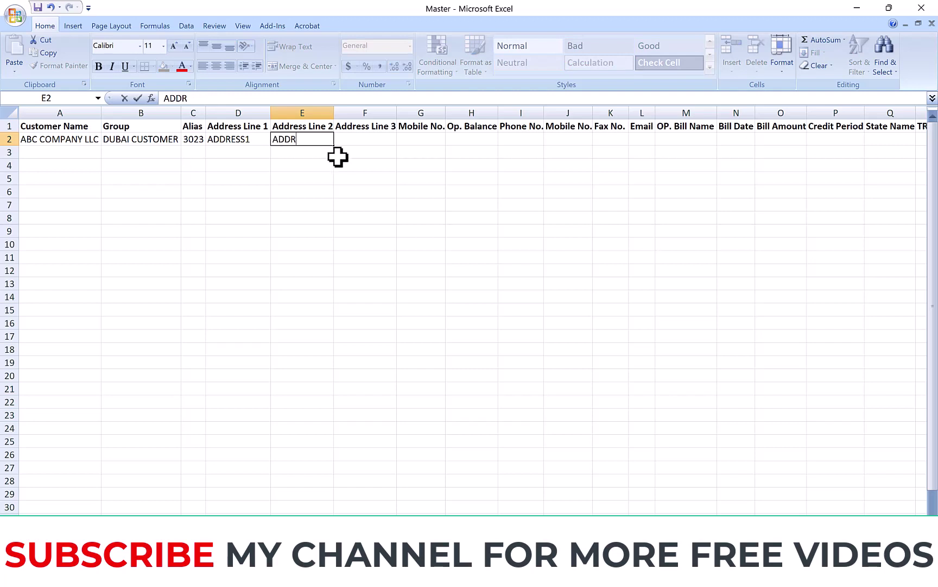
{"action": "type", "text": "ESS 2"}
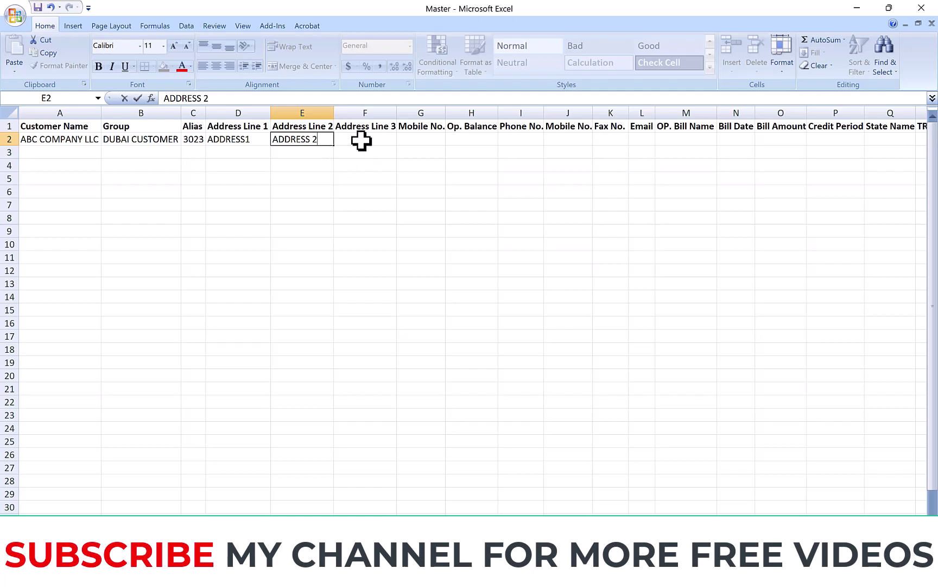
{"action": "left_click", "coordinate": [352, 140]}
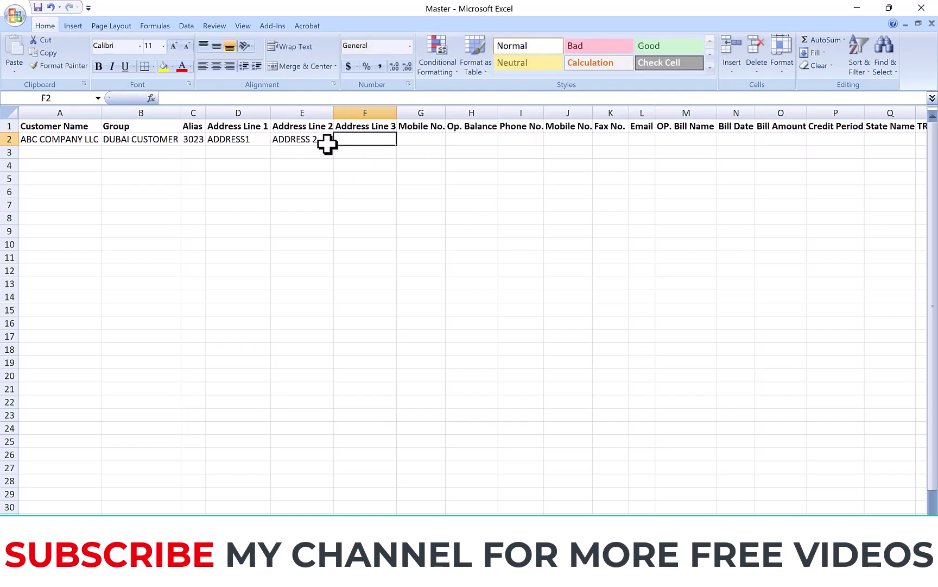
{"action": "type", "text": "AD"}
{"action": "type", "text": "DRESS 4"}
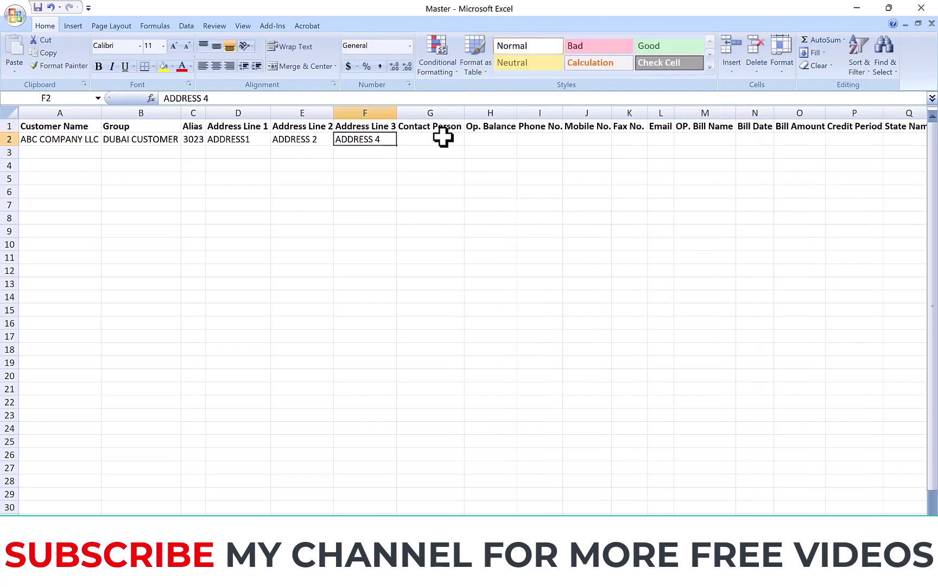
Step: Enter the contact person's name and an opening balance of 1000
{"action": "left_click", "coordinate": [428, 140]}
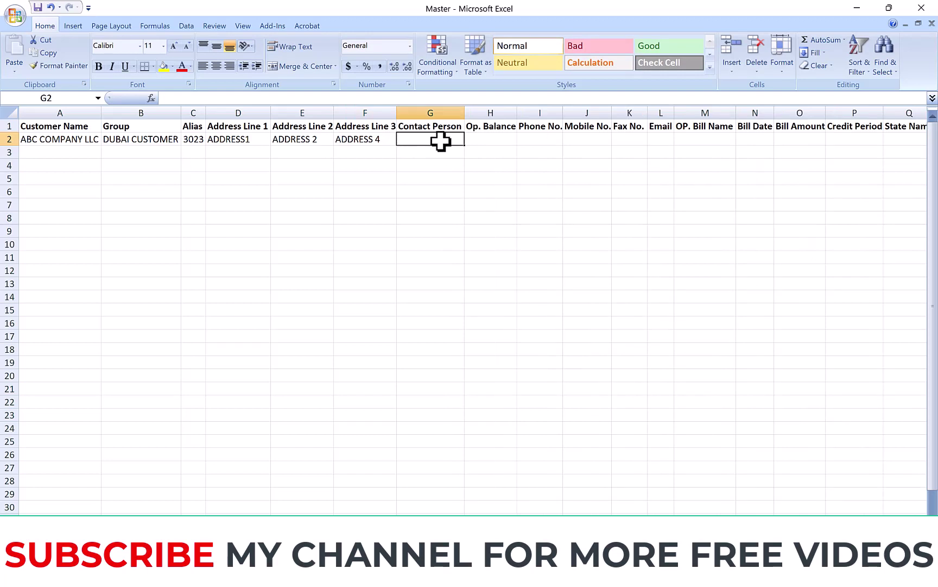
{"action": "type", "text": "Arun"}
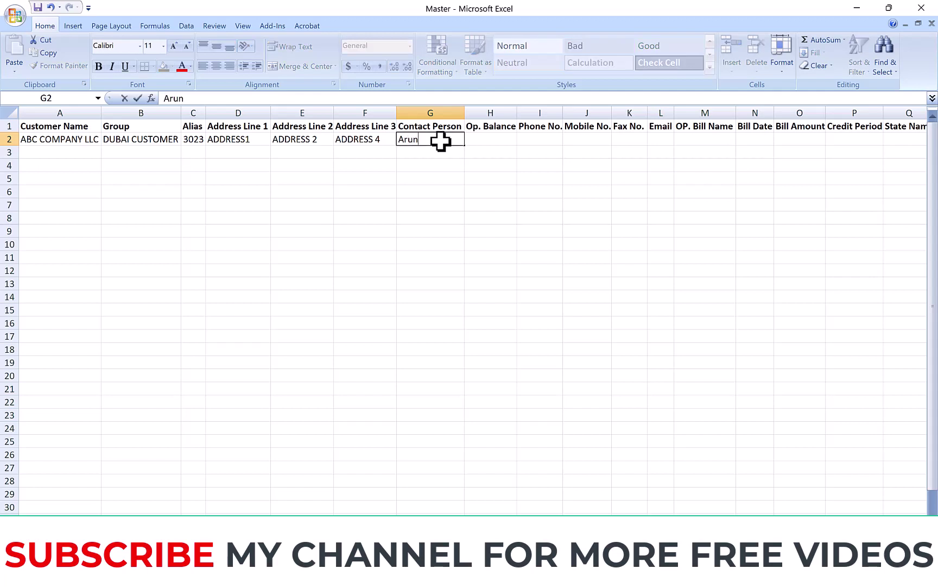
{"action": "key", "text": "Tab"}
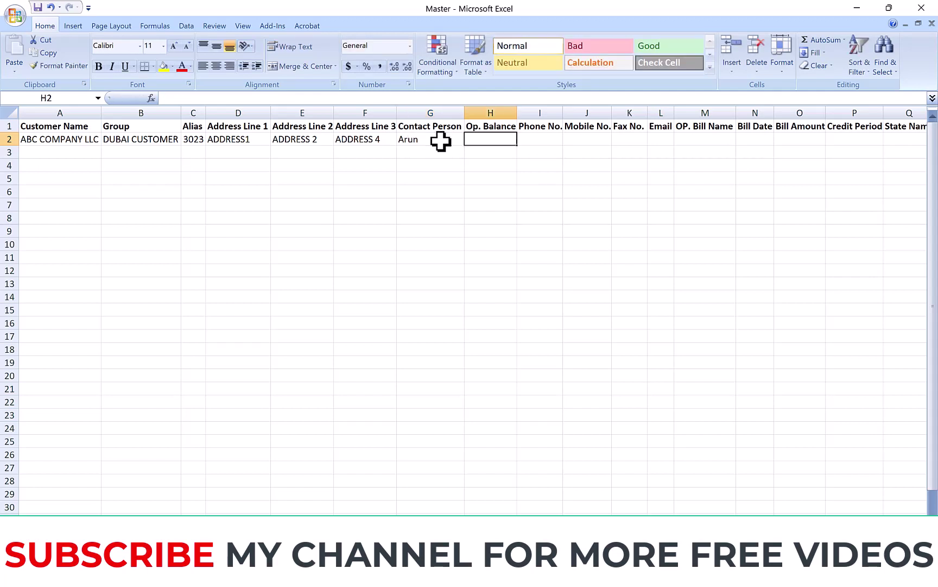
{"action": "type", "text": "1000"}
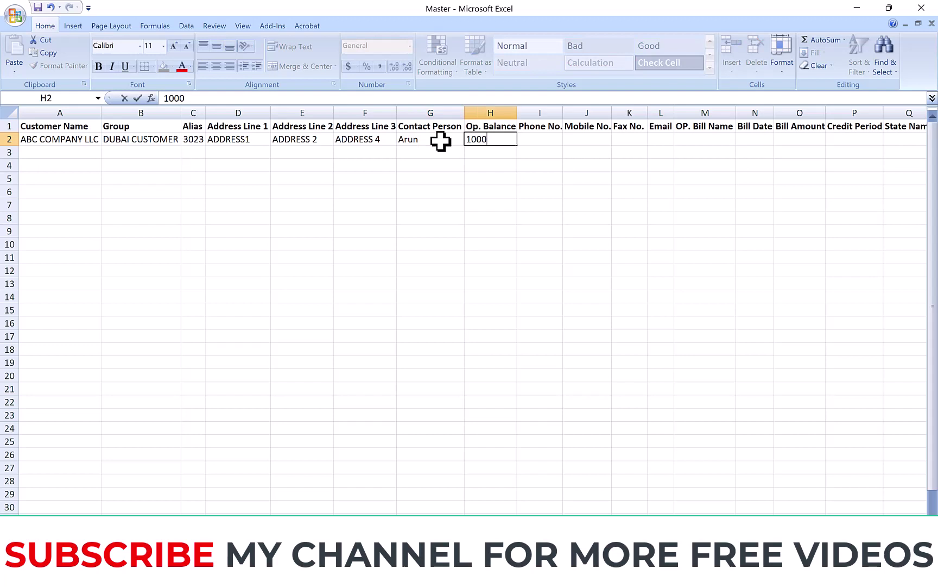
{"action": "key", "text": "Tab"}
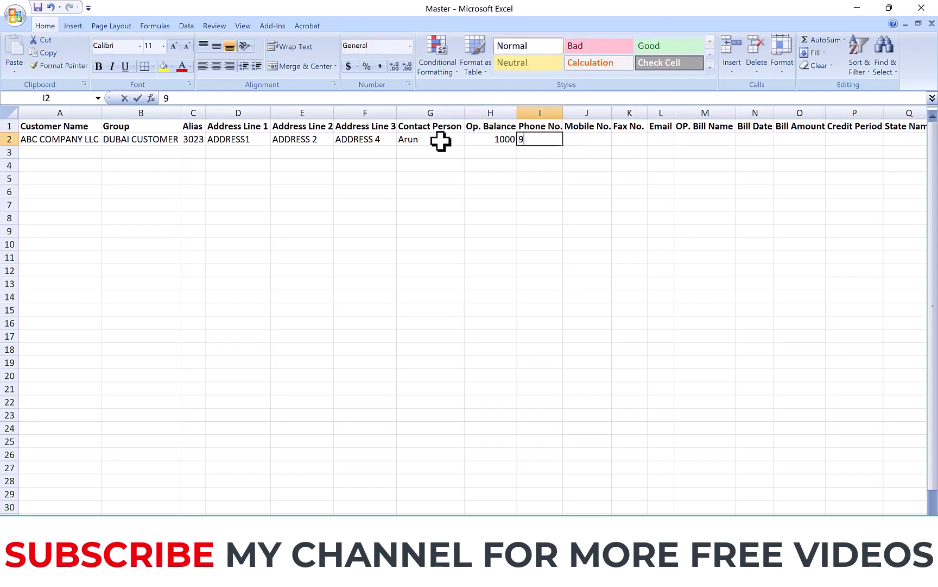
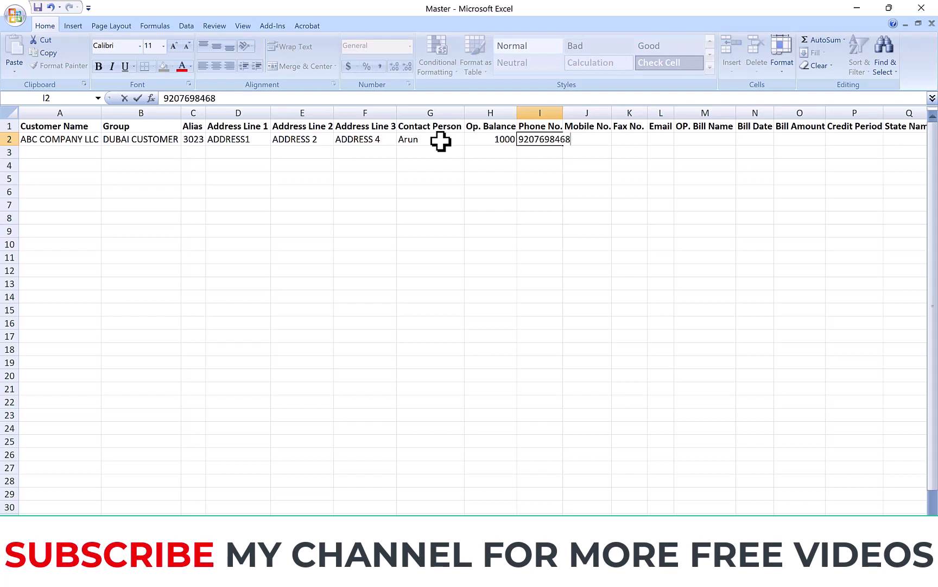
Step: Enter the phone, mobile, fax and e-mail details and autofit the Email column
{"action": "key", "text": "Tab"}
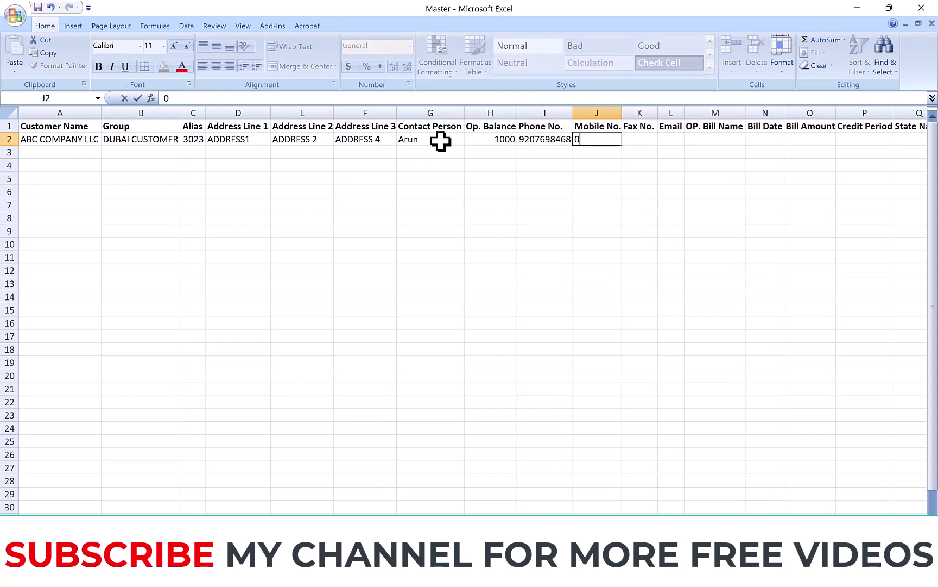
{"action": "key", "text": "Tab"}
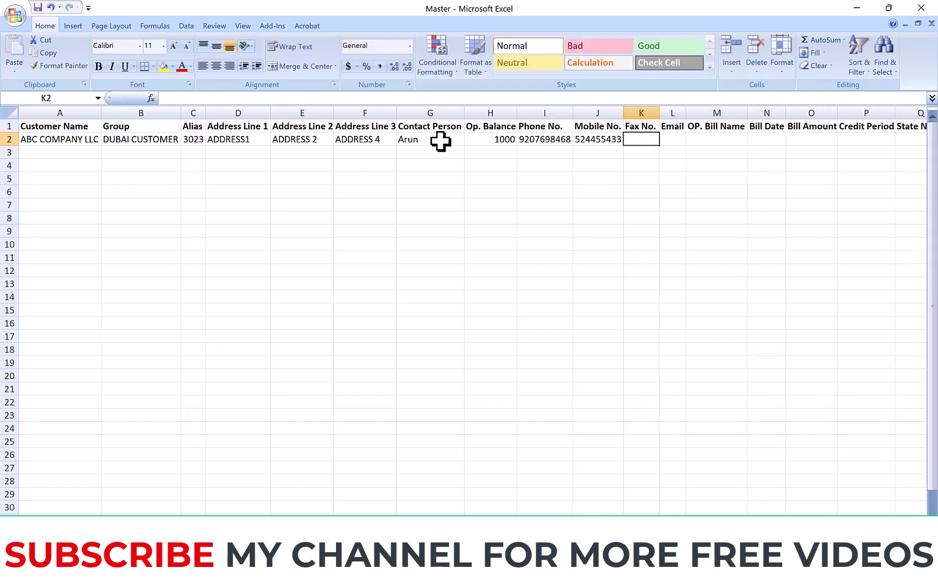
{"action": "type", "text": "32323232323"}
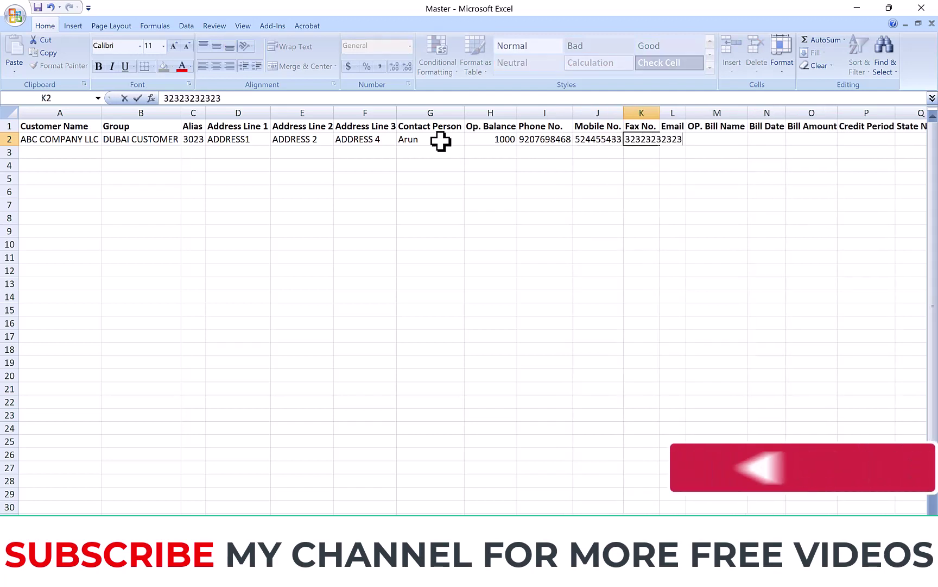
{"action": "key", "text": "Tab"}
{"action": "type", "text": "a"}
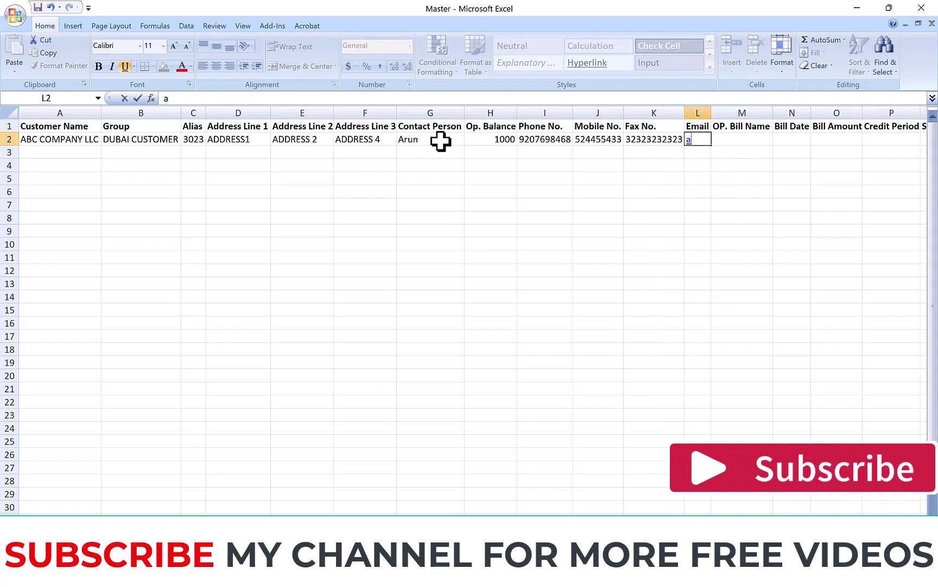
{"action": "type", "text": "@a.com"}
{"action": "key", "text": "Tab"}
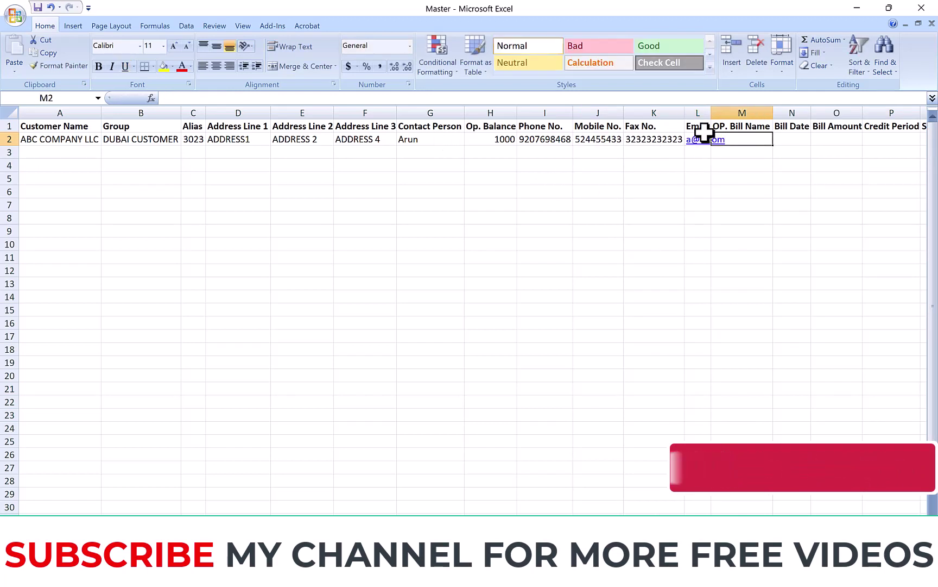
{"action": "double_click", "coordinate": [711, 113]}
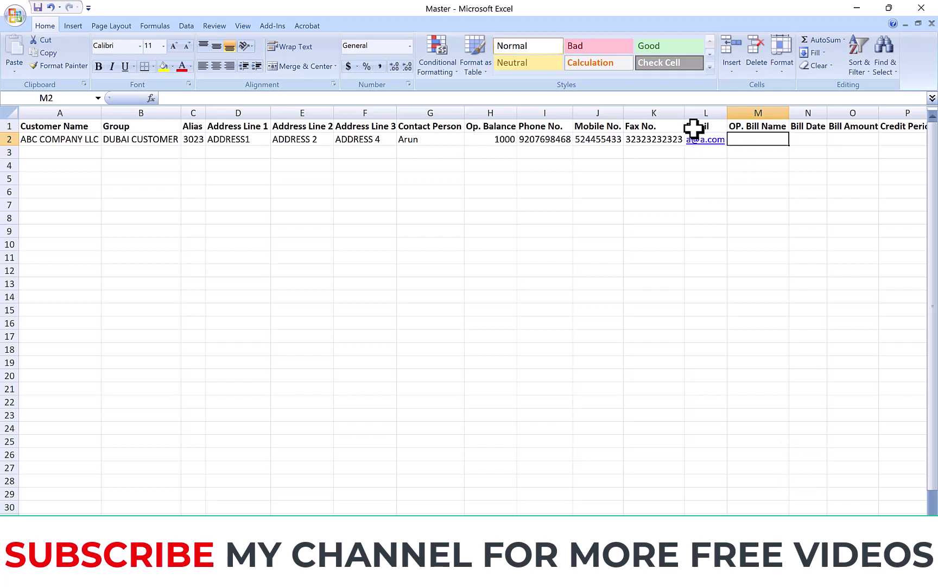
{"action": "left_click", "coordinate": [489, 142]}
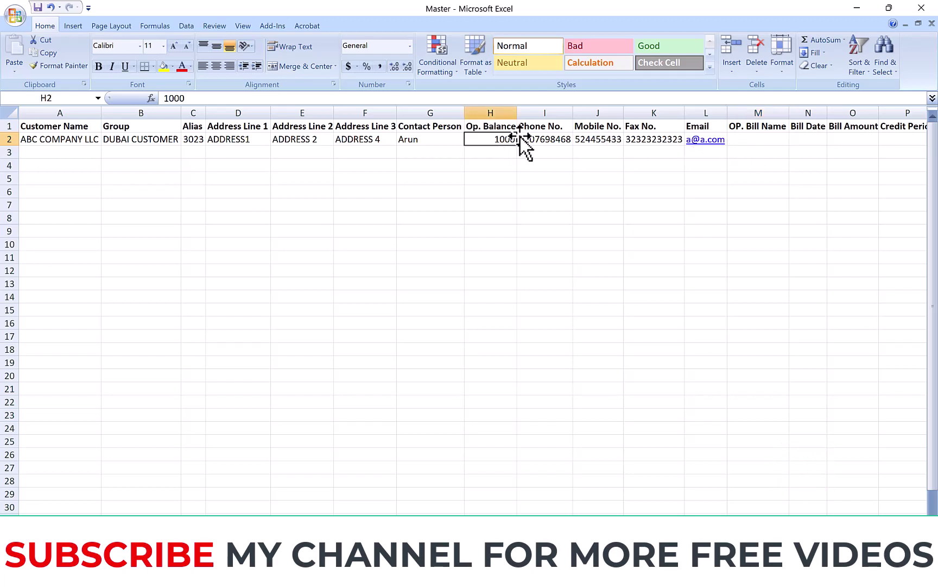
{"action": "left_click", "coordinate": [769, 144]}
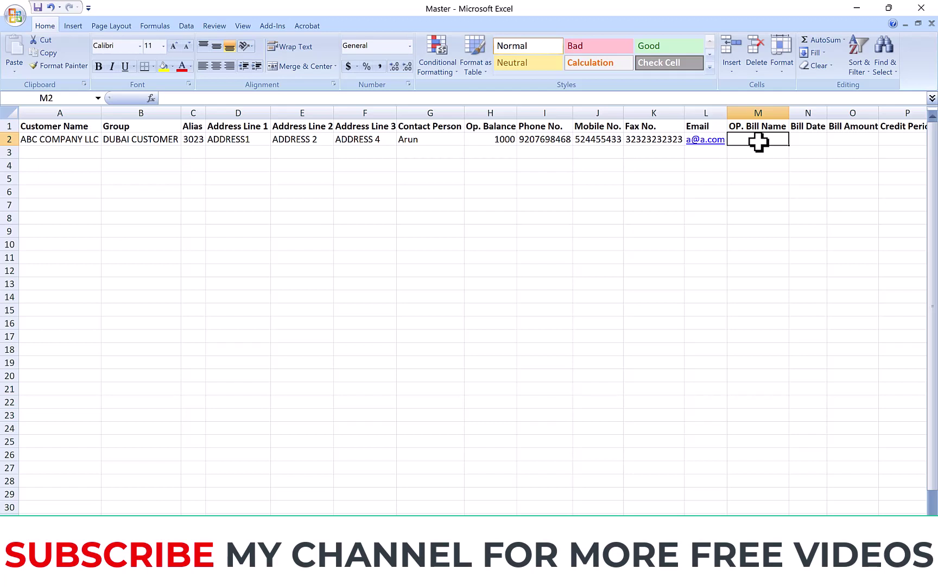
Step: Fill M2–O2 with bill name OB_01, bill date 31-12-22 and bill amount 1000
{"action": "type", "text": "INV"}
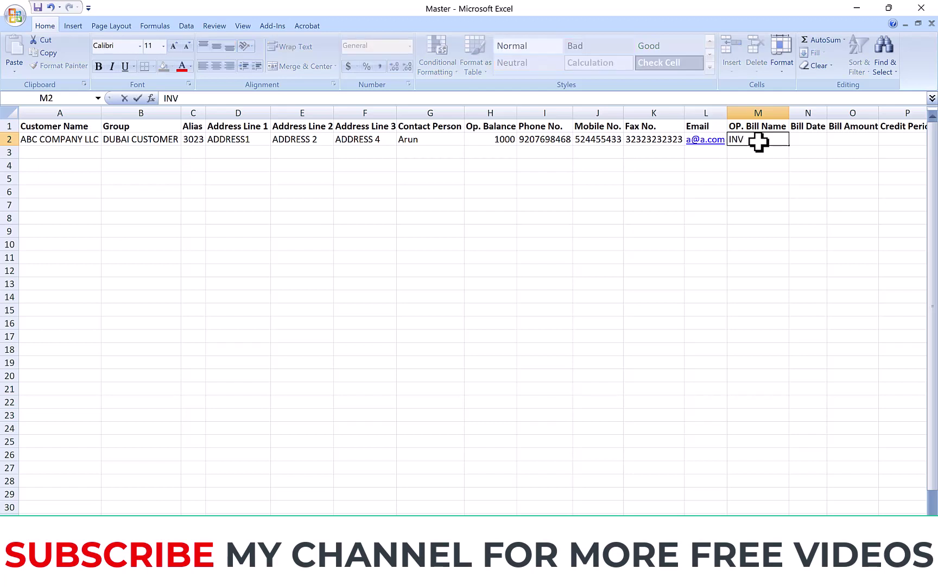
{"action": "type", "text": "00"}
{"action": "key", "text": "BackSpace"}
{"action": "key", "text": "BackSpace"}
{"action": "key", "text": "BackSpace"}
{"action": "key", "text": "BackSpace"}
{"action": "key", "text": "BackSpace"}
{"action": "type", "text": "OB_01"}
{"action": "key", "text": "Tab"}
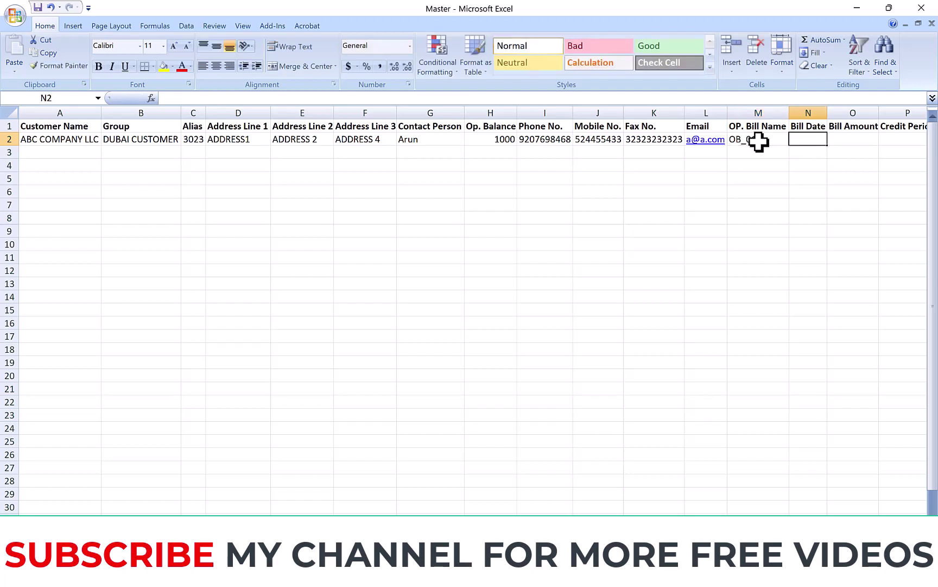
{"action": "type", "text": "31-"}
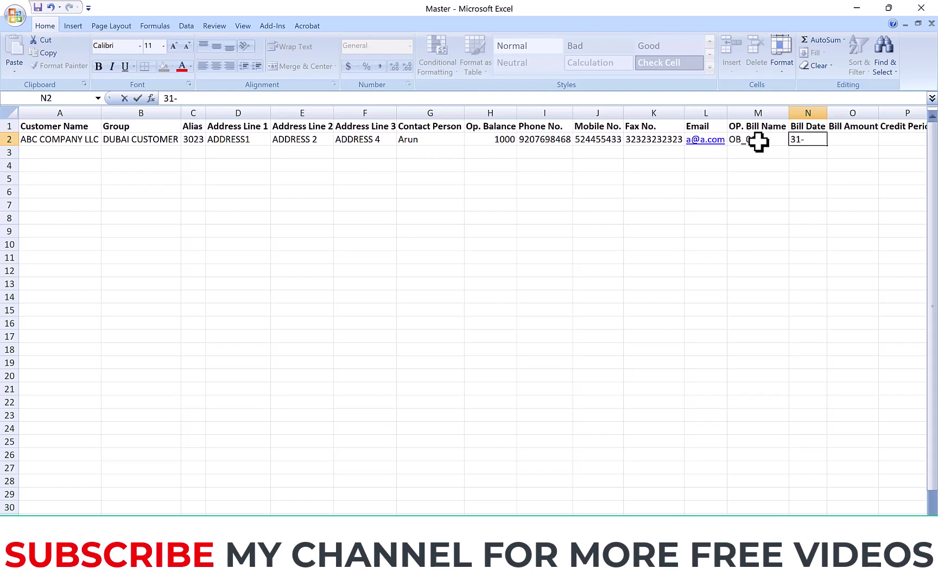
{"action": "type", "text": "12-22"}
{"action": "key", "text": "Tab"}
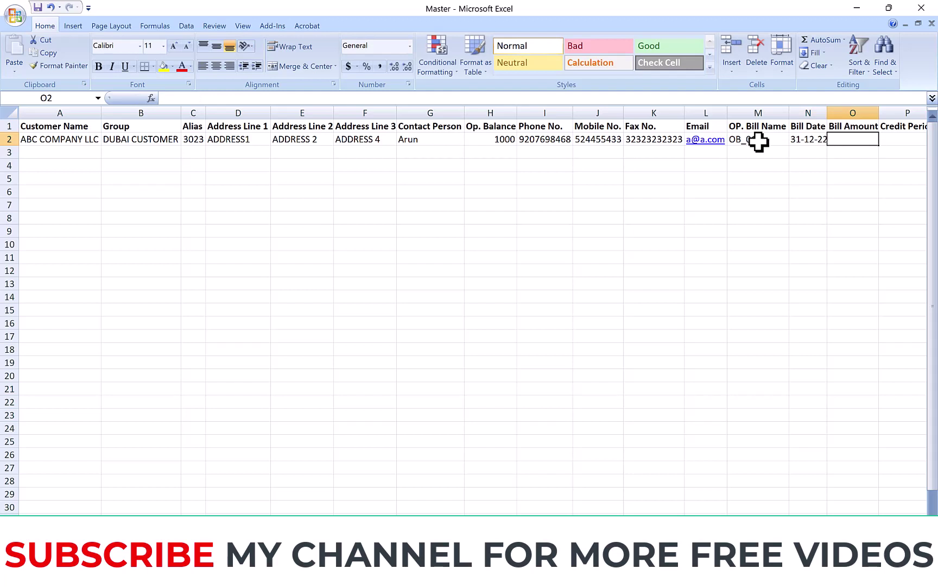
{"action": "type", "text": "1000"}
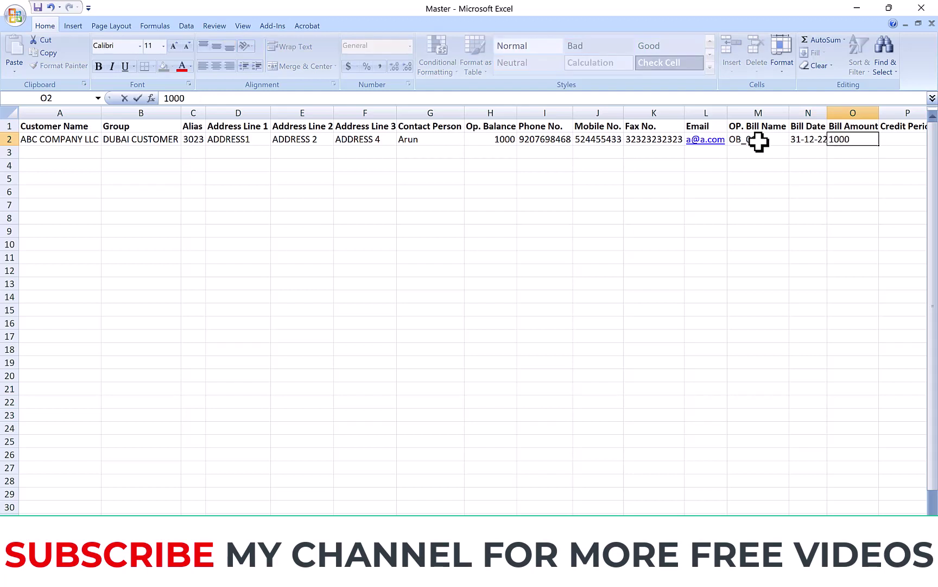
{"action": "left_click", "coordinate": [904, 142]}
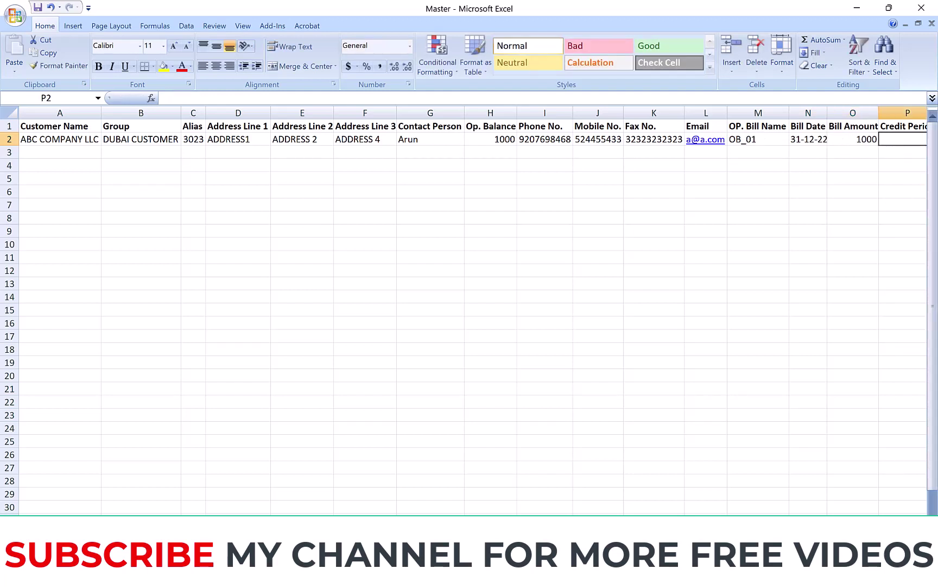
Step: Fill P2–S2 with credit period 30, state dubai, the TRN number and credit limit 1000000
{"action": "scroll", "coordinate": [765, 230], "scroll_direction": "right", "scroll_amount": 3}
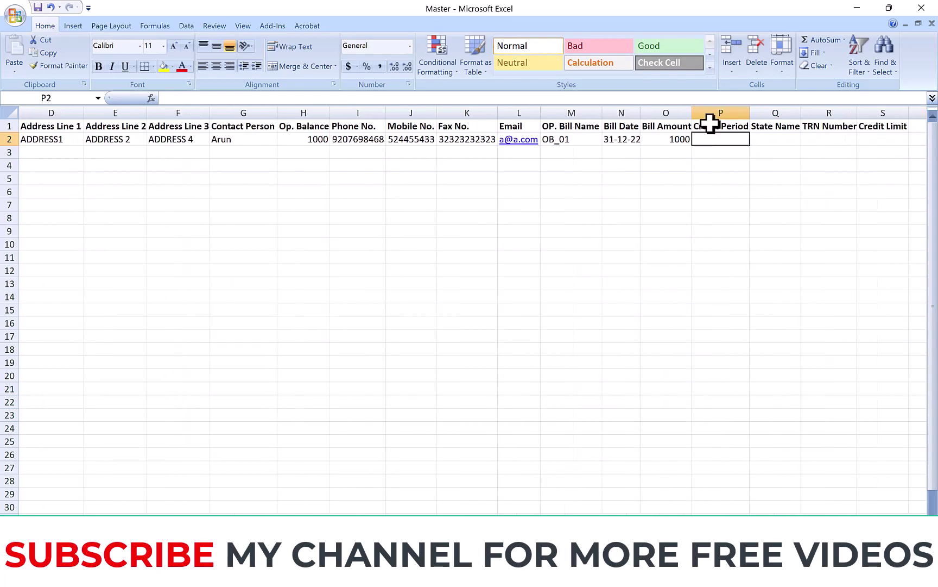
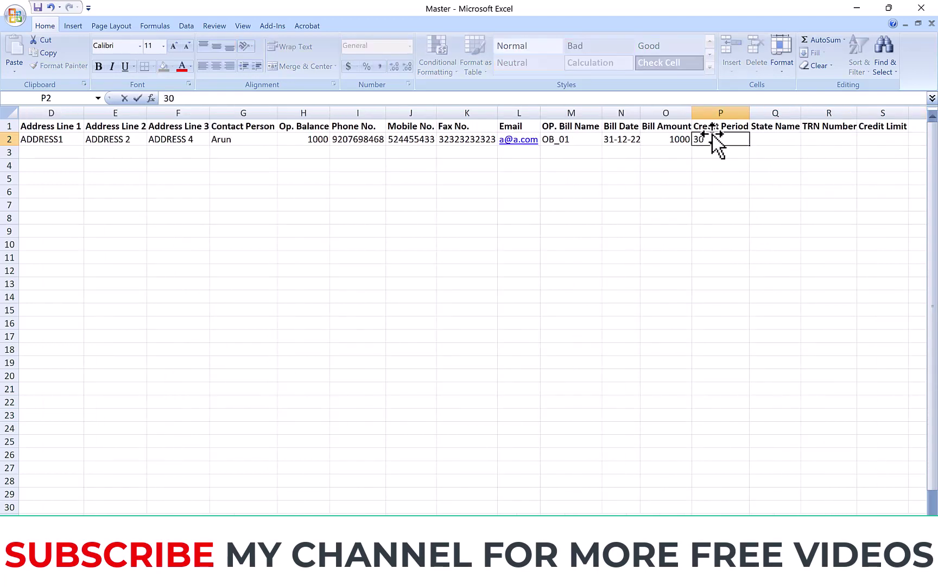
{"action": "key", "text": "Tab"}
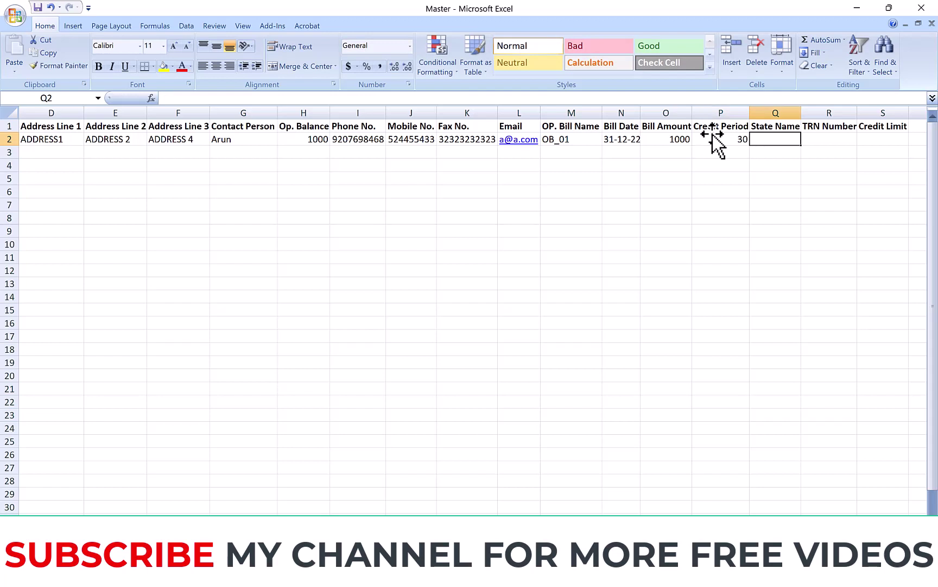
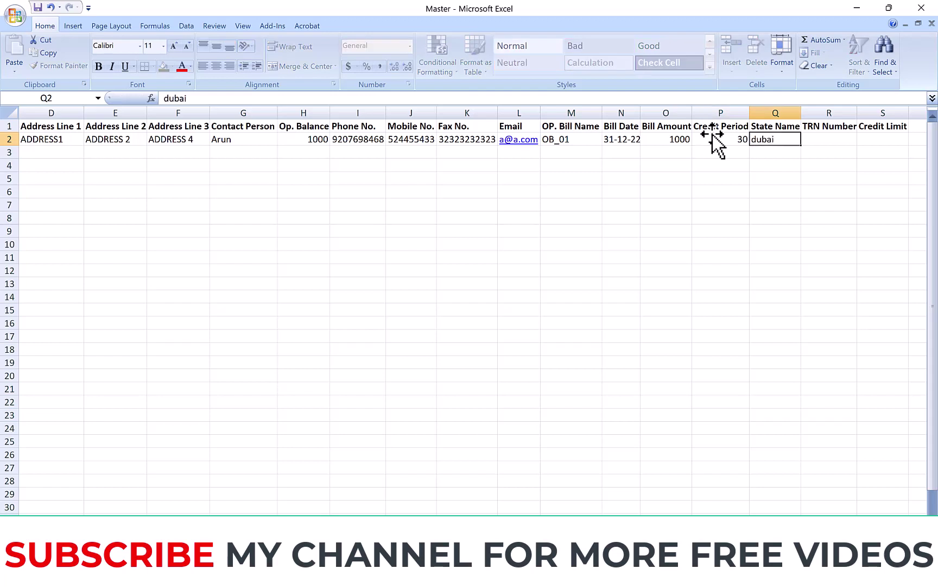
{"action": "key", "text": "Tab"}
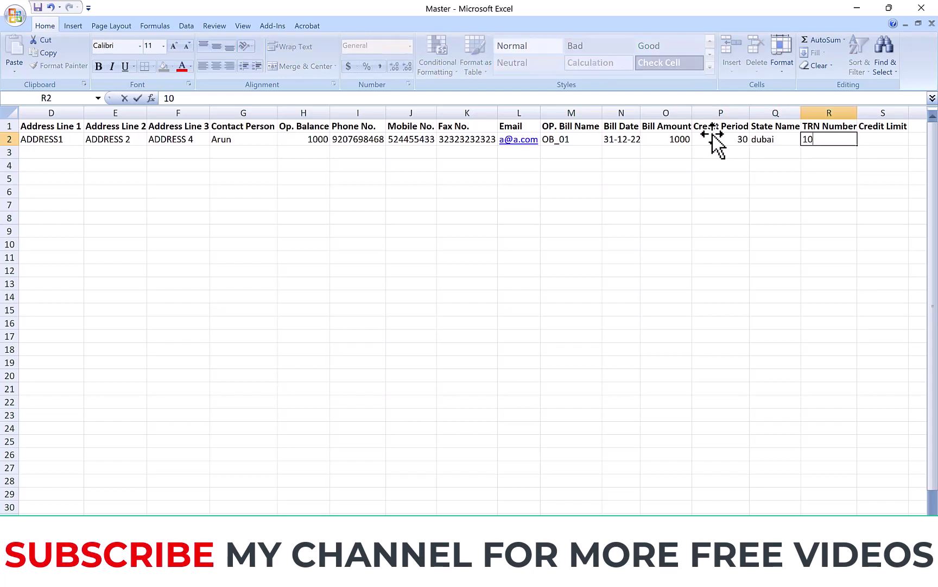
{"action": "key", "text": "Tab"}
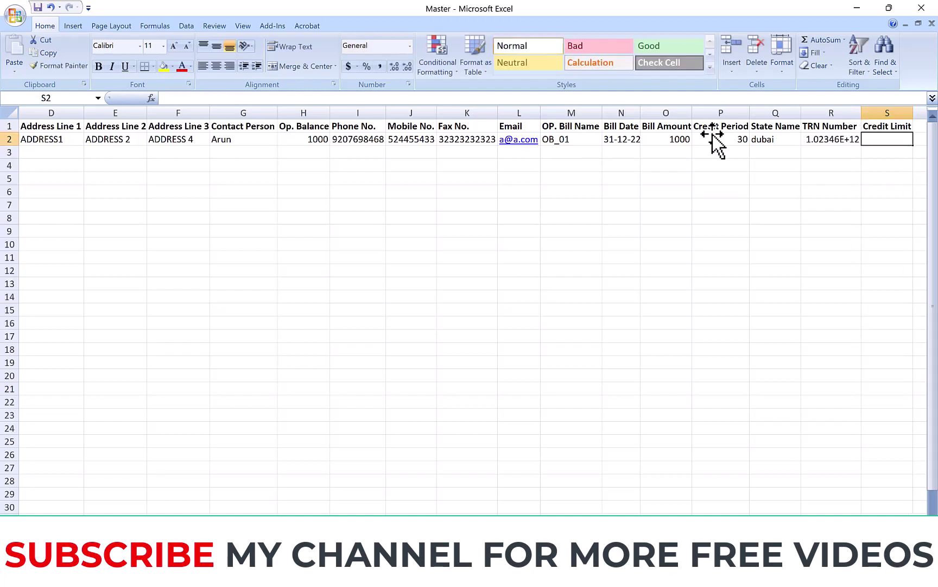
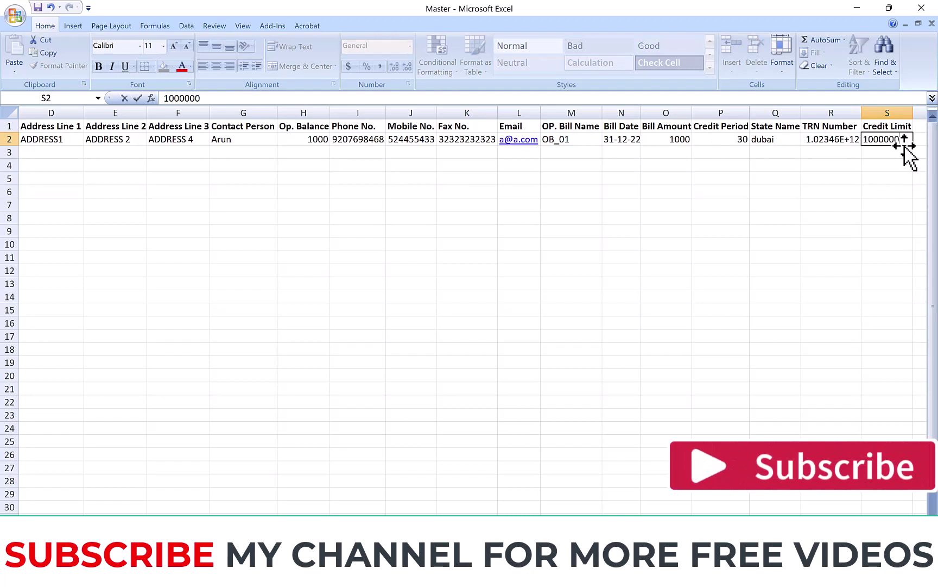
{"action": "key", "text": "Return"}
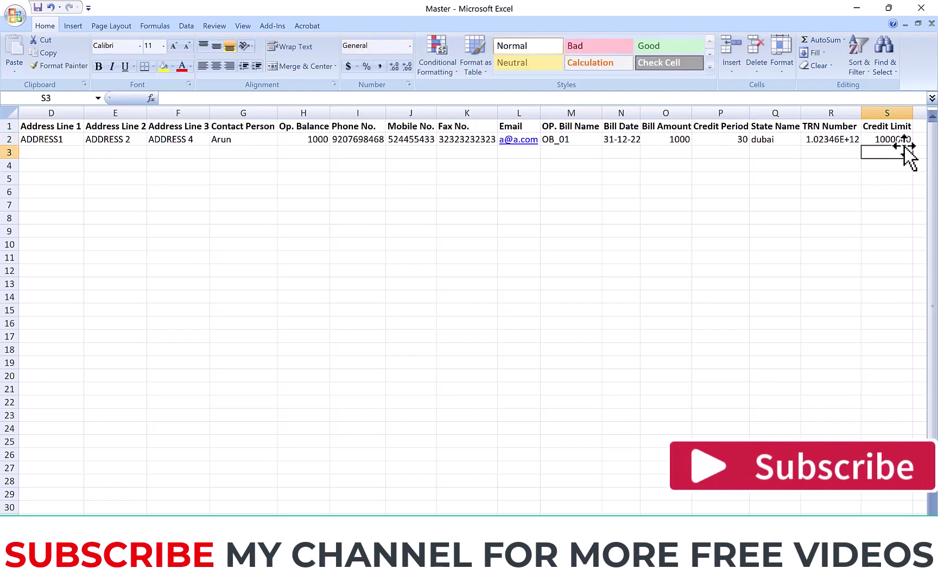
{"action": "left_click", "coordinate": [462, 179]}
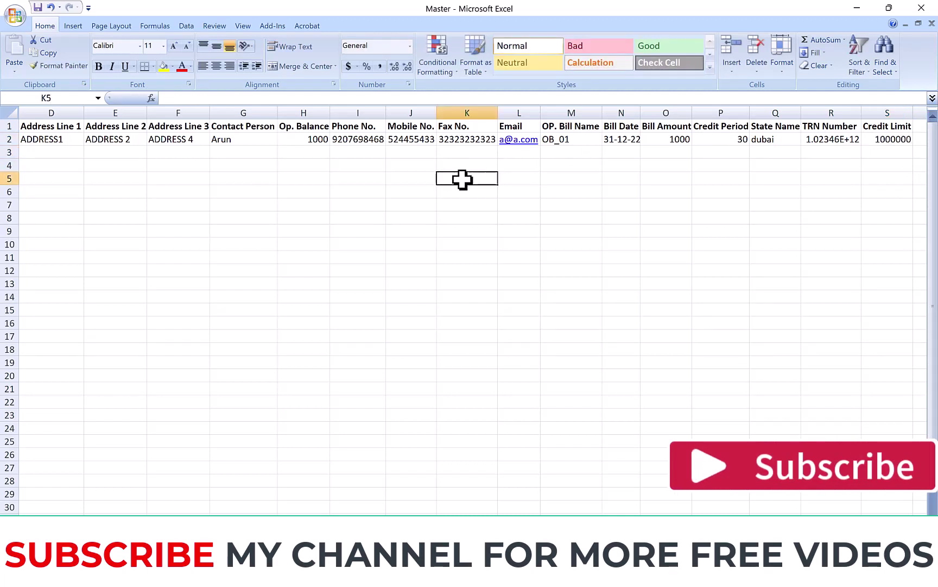
Step: Import Master.xlsx into TallyPrime through Excel Import > Import Masters
{"action": "mouse_move", "coordinate": [631, 577]}
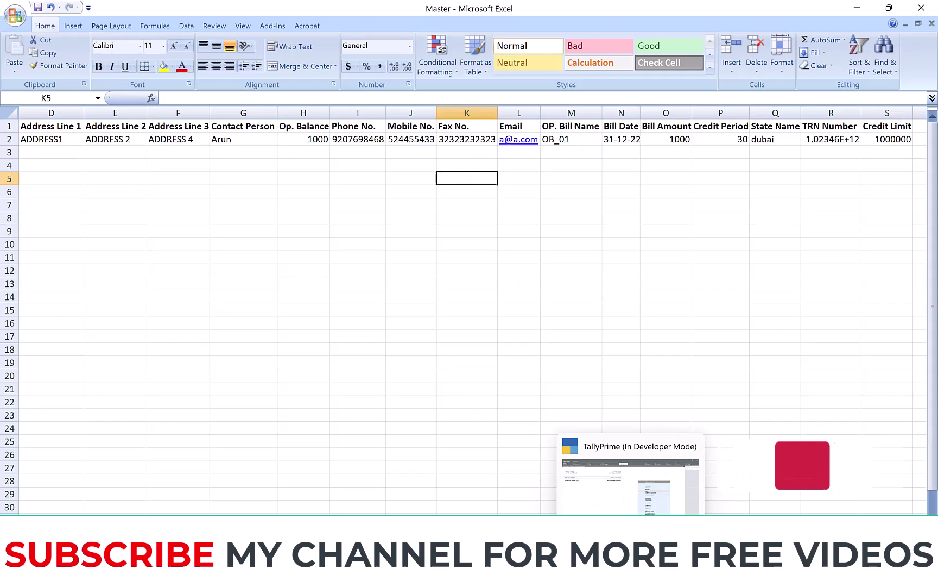
{"action": "left_click", "coordinate": [612, 451]}
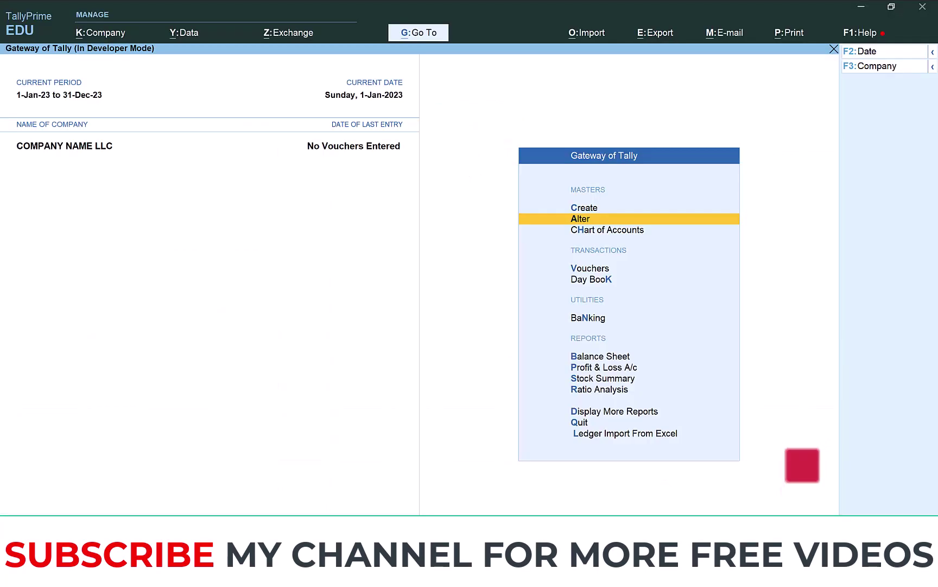
{"action": "key", "text": "Down"}
{"action": "key", "text": "Down"}
{"action": "key", "text": "Down"}
{"action": "left_click", "coordinate": [608, 434]}
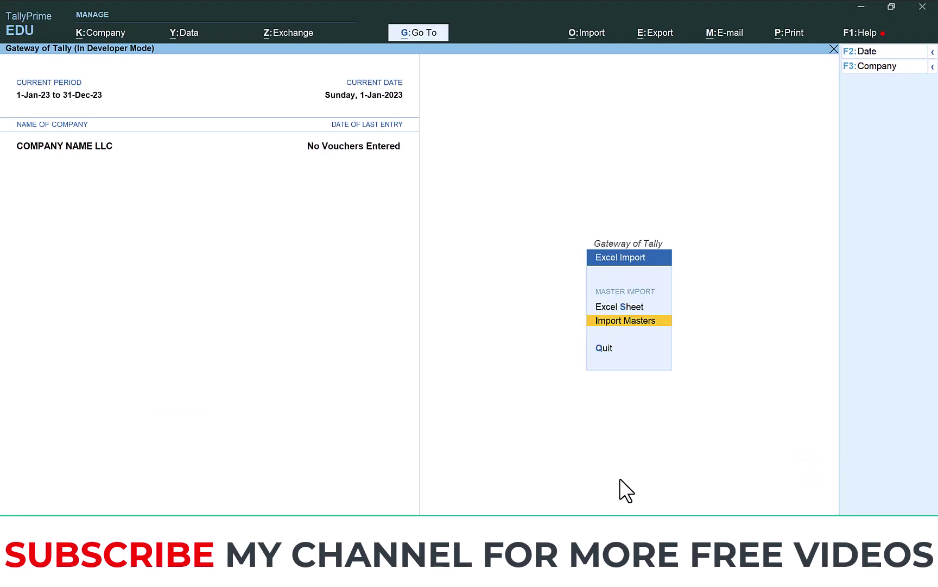
{"action": "key", "text": "Return"}
{"action": "key", "text": "Down"}
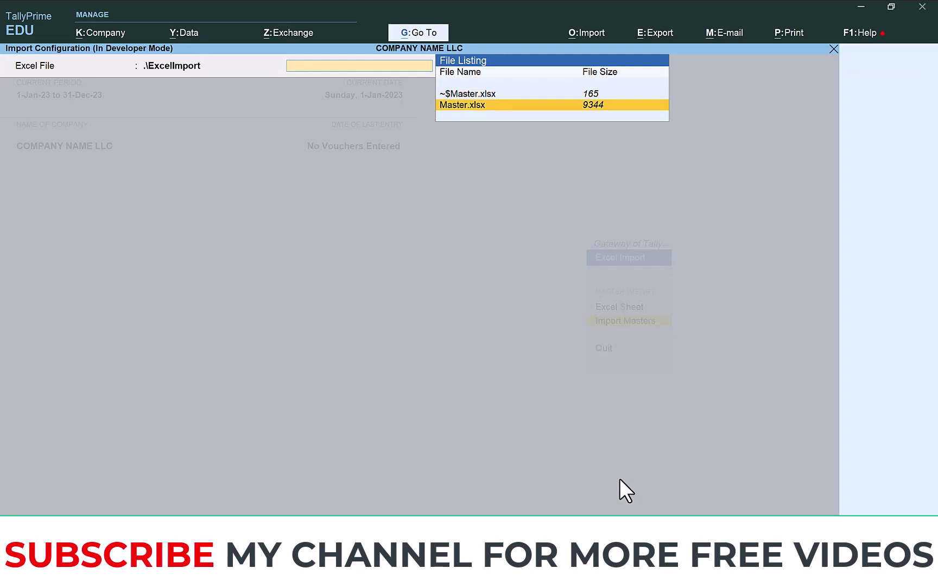
{"action": "left_click", "coordinate": [492, 106]}
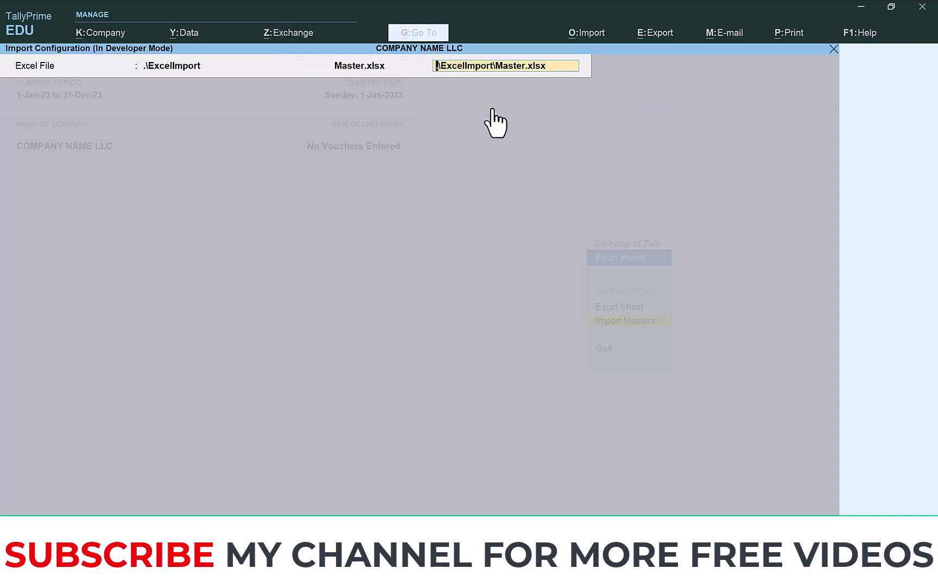
{"action": "key", "text": "Return"}
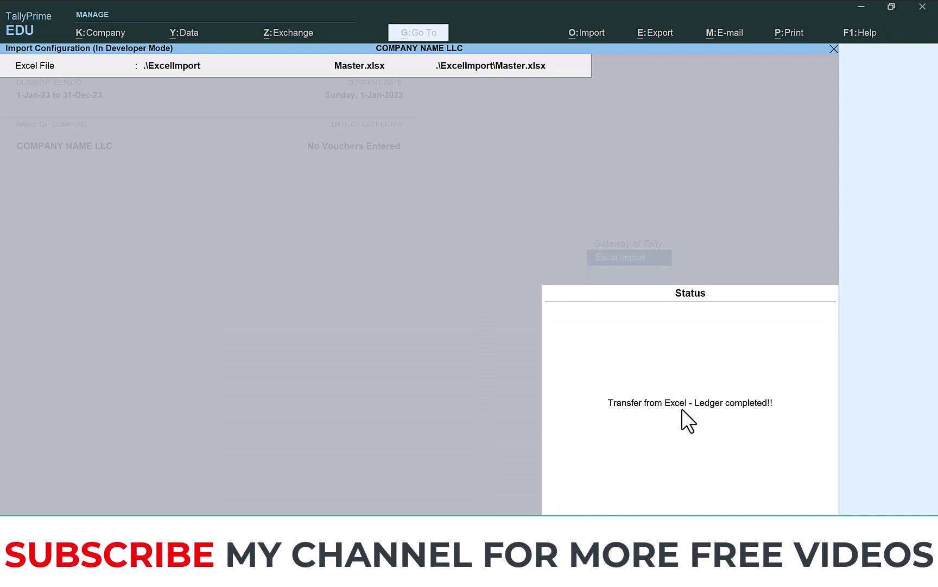
Step: Dismiss the import status and open the ABC COMPANY LLC ledger under Alter > Ledger
{"action": "left_click", "coordinate": [764, 414]}
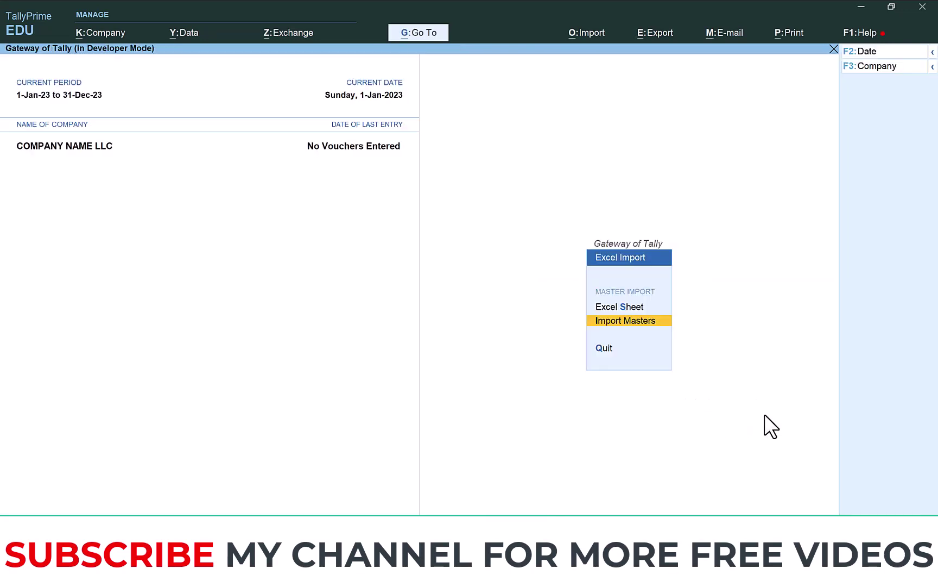
{"action": "key", "text": "Escape"}
{"action": "key", "text": "Down"}
{"action": "key", "text": "Down"}
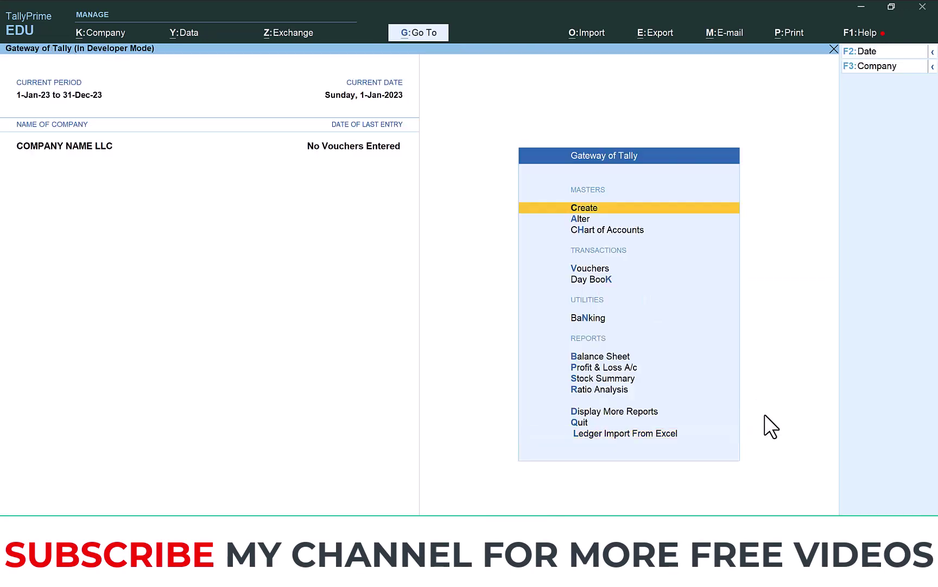
{"action": "key", "text": "Return"}
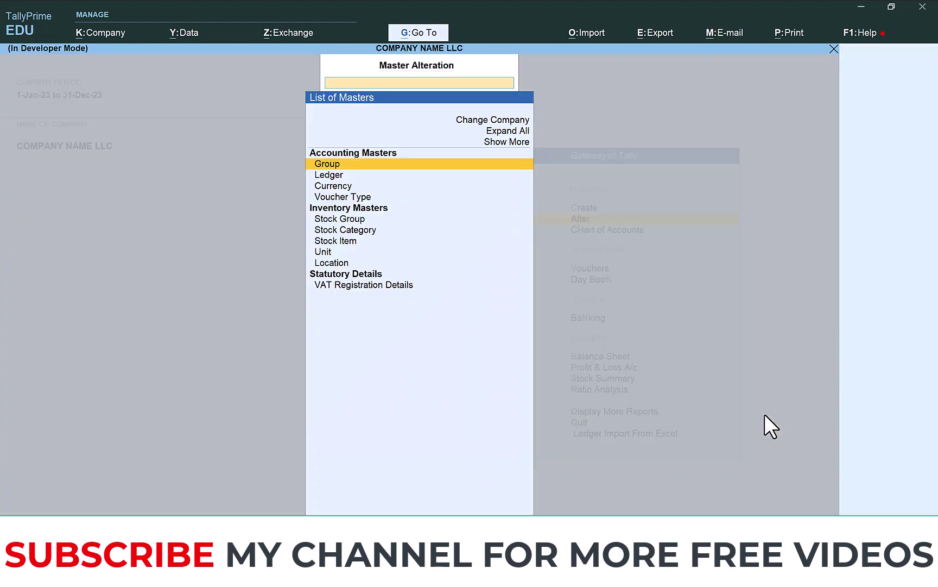
{"action": "key", "text": "Down"}
{"action": "key", "text": "Return"}
{"action": "key", "text": "Down"}
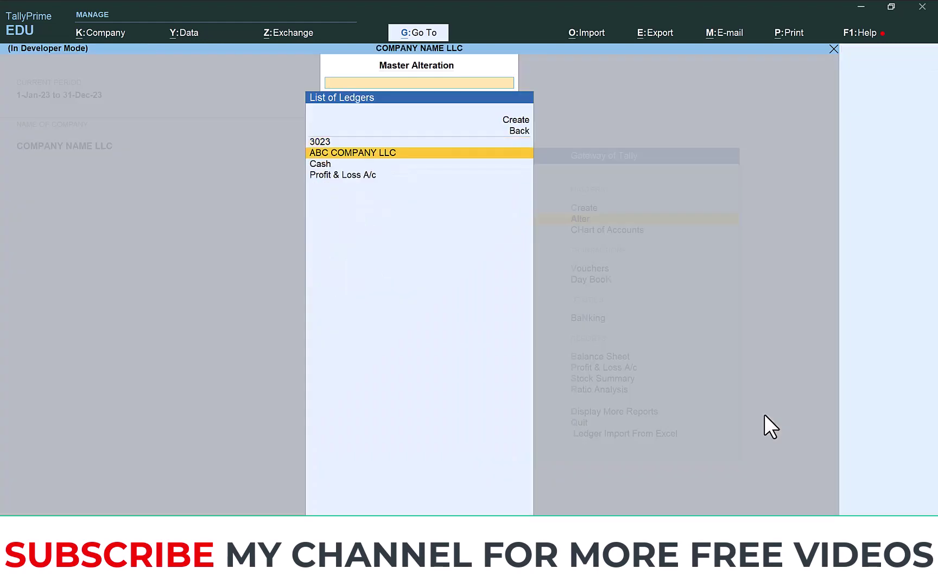
{"action": "key", "text": "Return"}
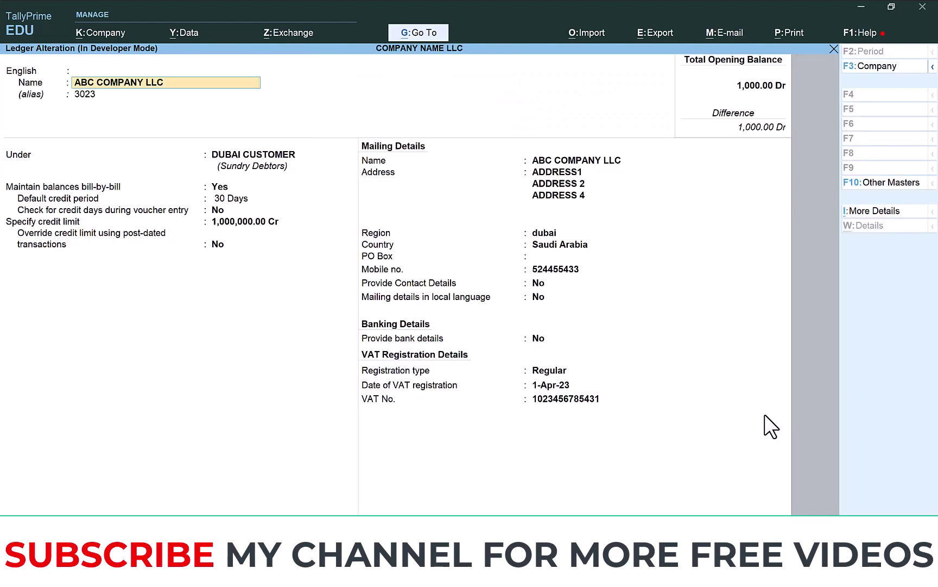
Step: Review group DUBAI CUSTOMER, credit limit, address lines and VAT number, then open Bill-wise Details
{"action": "key", "text": "Return"}
{"action": "key", "text": "Return"}
{"action": "key", "text": "Return"}
{"action": "key", "text": "Return"}
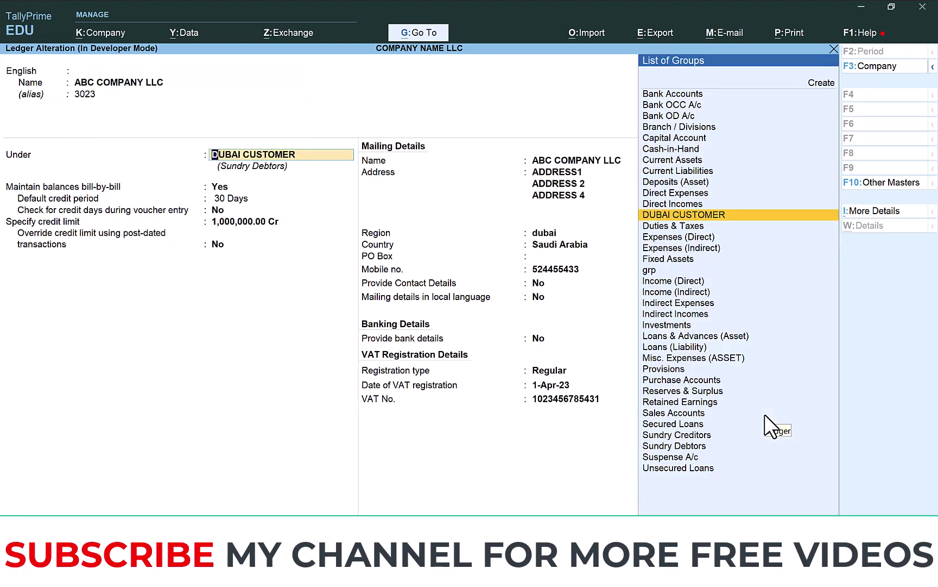
{"action": "key", "text": "Return"}
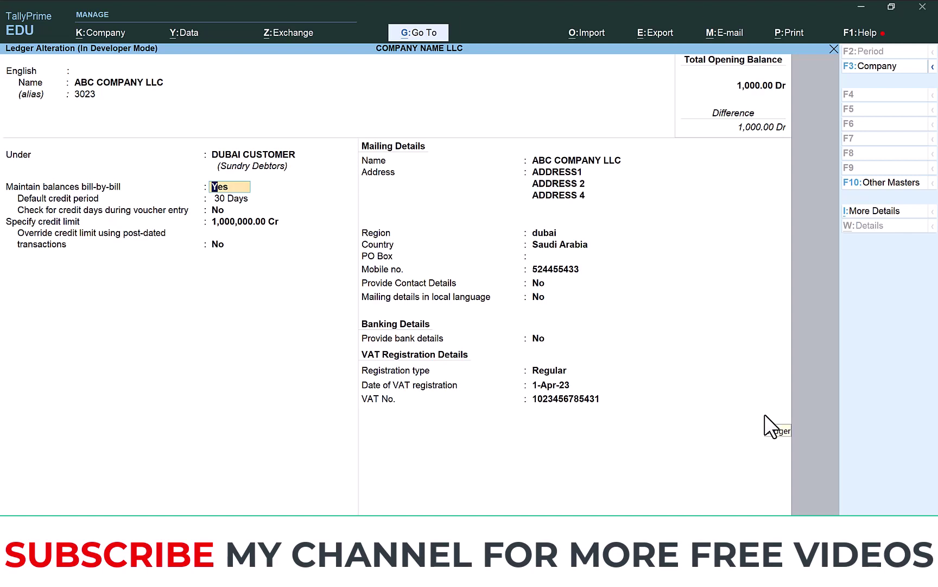
{"action": "key", "text": "Return"}
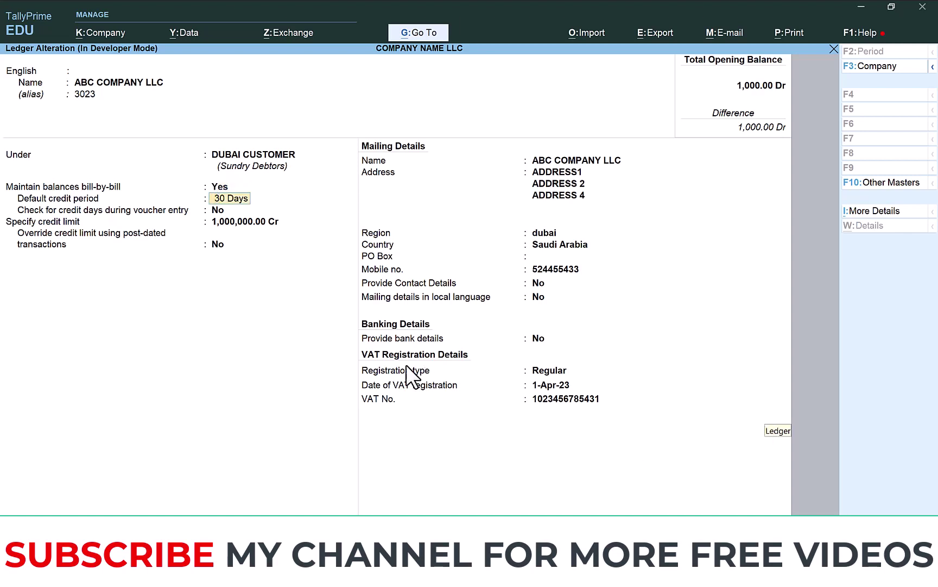
{"action": "left_click", "coordinate": [236, 223]}
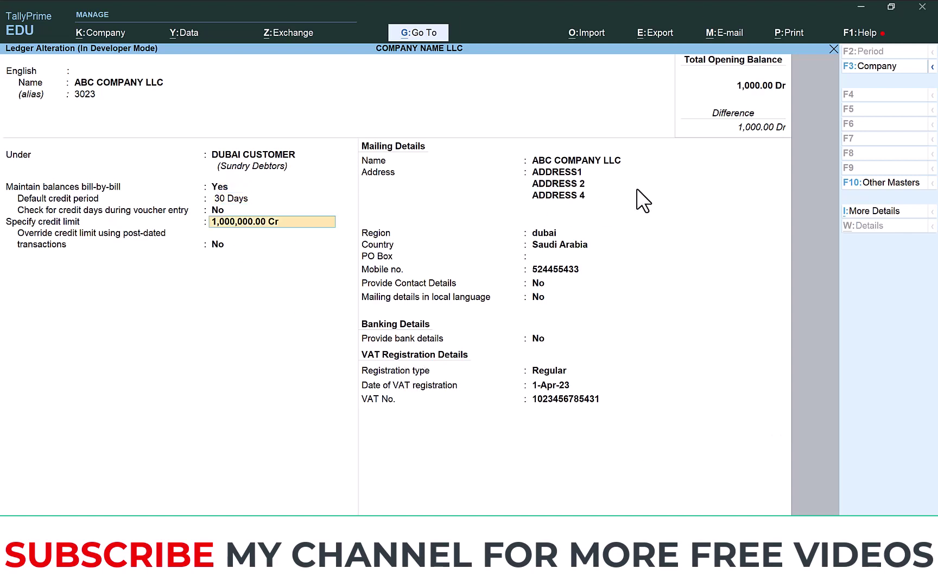
{"action": "left_click", "coordinate": [572, 171]}
{"action": "left_click", "coordinate": [572, 184]}
{"action": "left_click", "coordinate": [572, 194]}
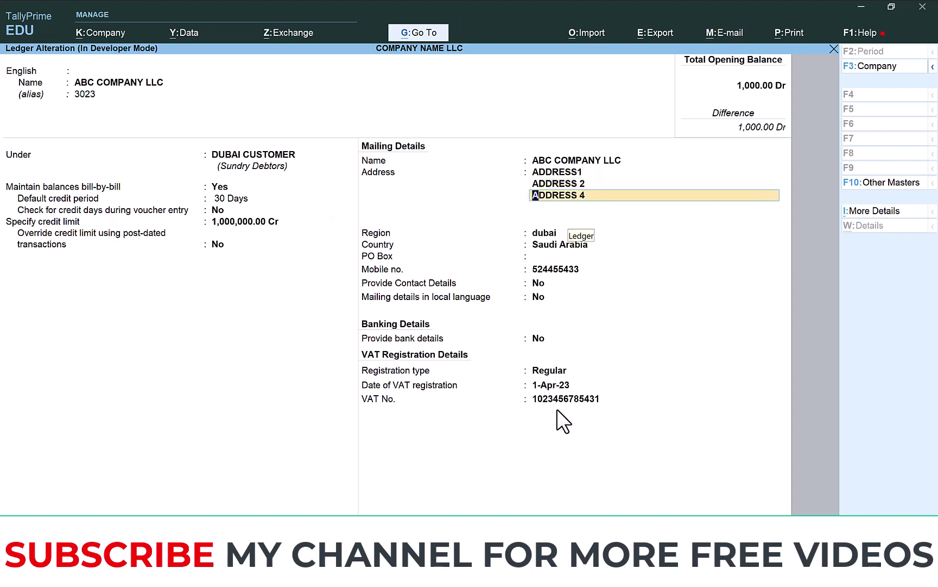
{"action": "left_click", "coordinate": [567, 399]}
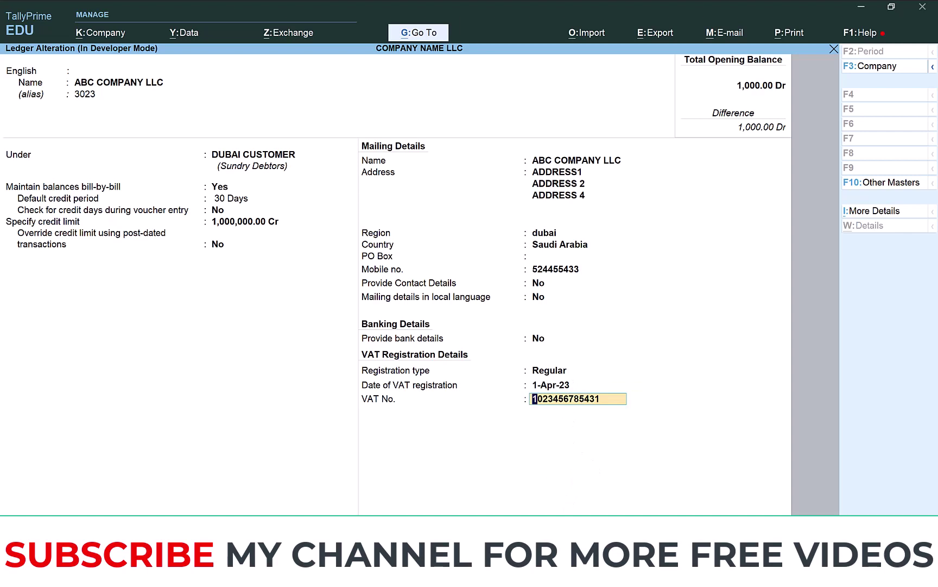
{"action": "key", "text": "Return"}
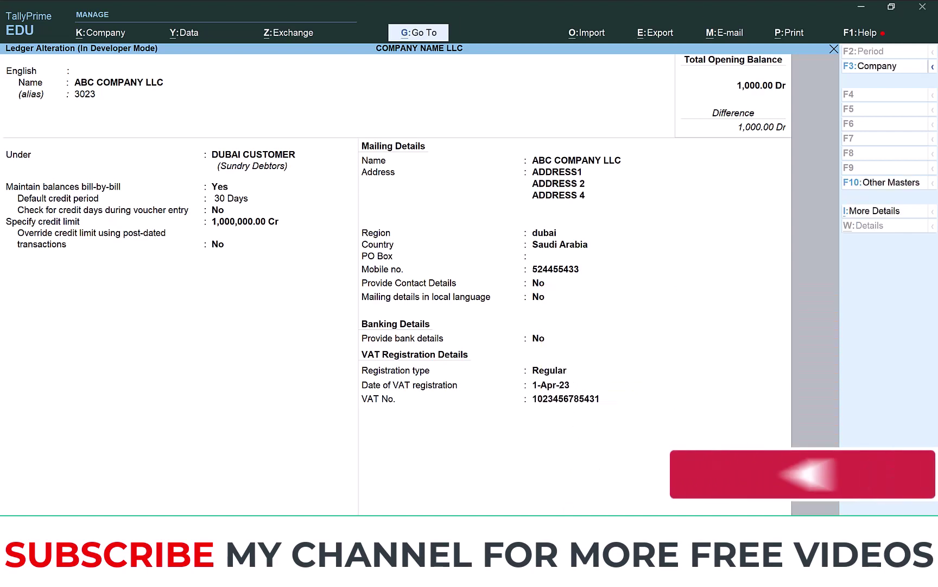
Step: Confirm the OB_01 opening bill row, accept the ABC COMPANY LLC ledger unchanged, and return to Gateway of Tally
{"action": "key", "text": "Return"}
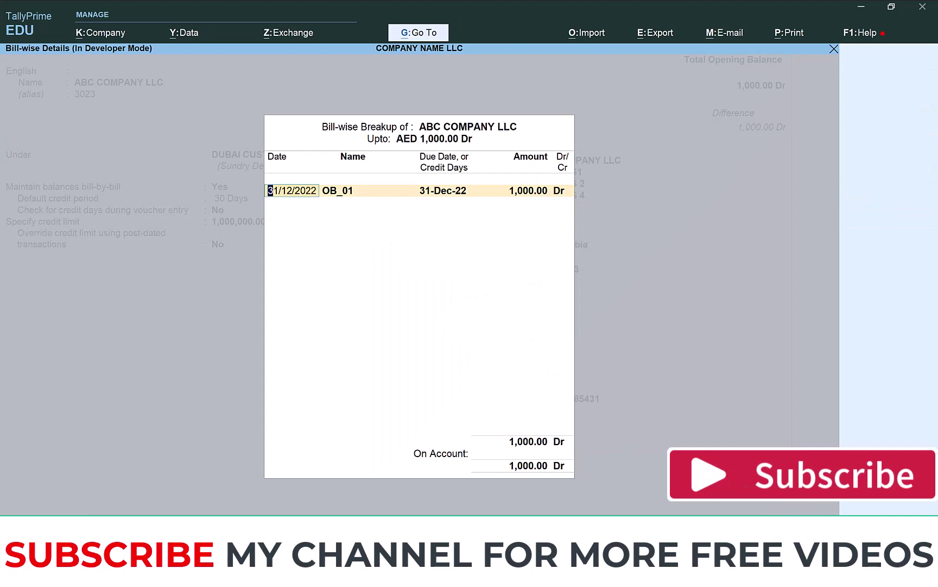
{"action": "left_click", "coordinate": [352, 190]}
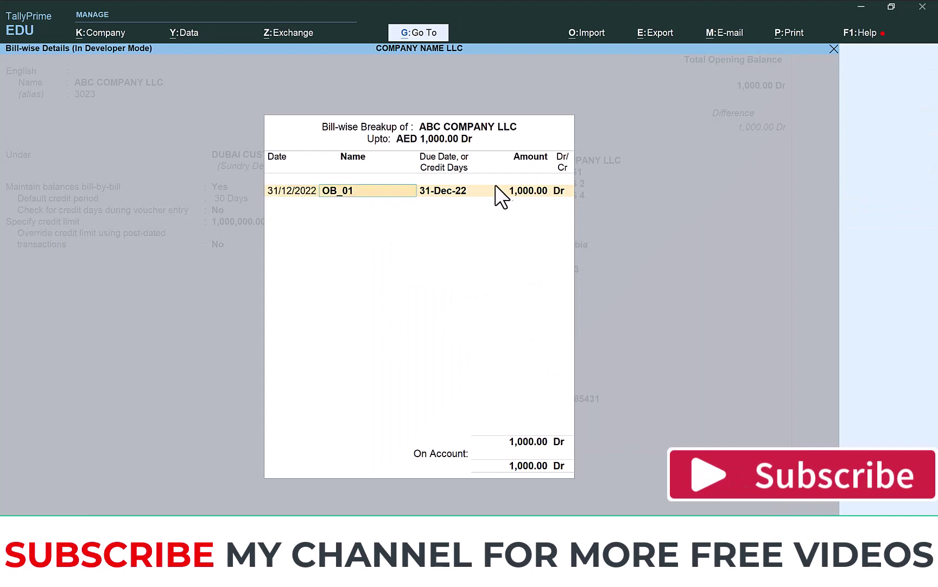
{"action": "key", "text": "Return"}
{"action": "key", "text": "Return"}
{"action": "key", "text": "Return"}
{"action": "key", "text": "Return"}
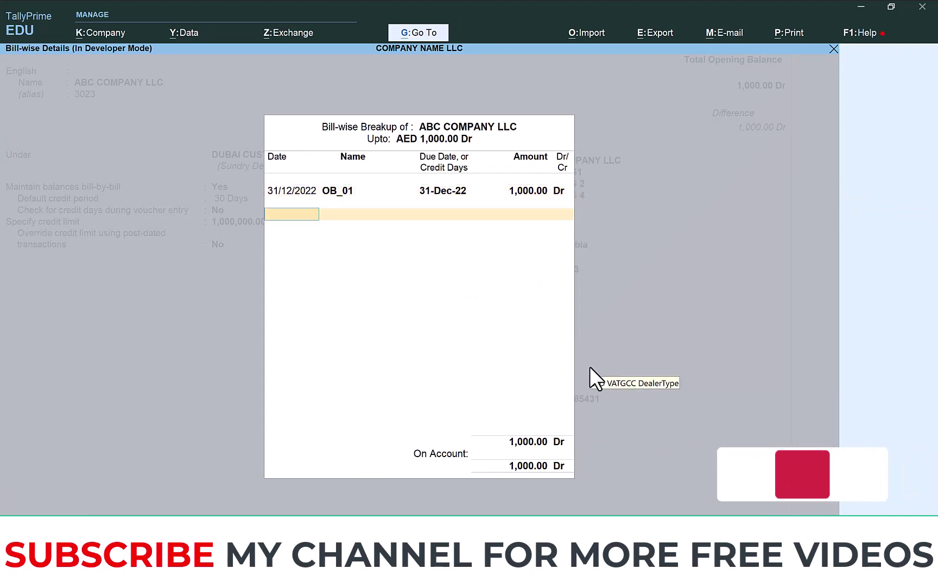
{"action": "key", "text": "Return"}
{"action": "key", "text": "Return"}
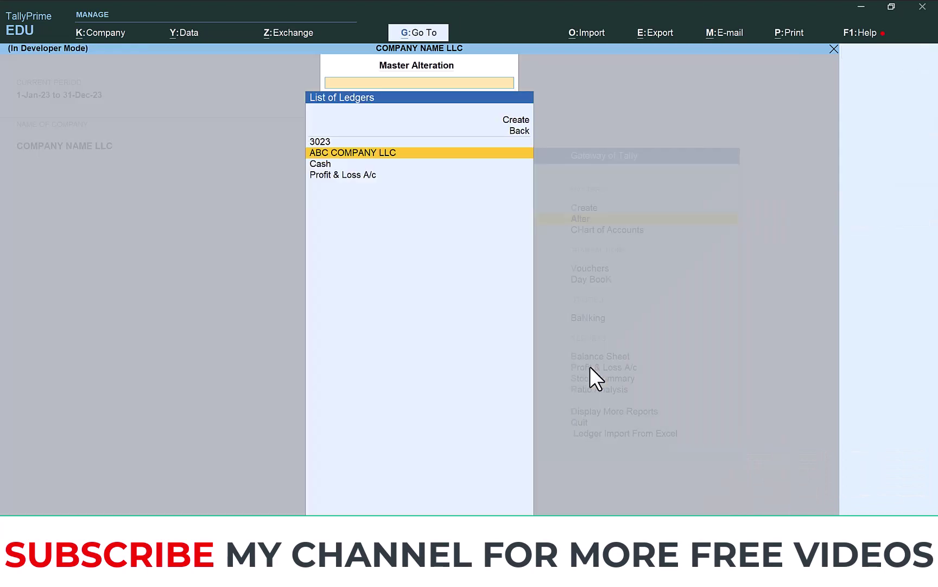
{"action": "key", "text": "Escape"}
{"action": "key", "text": "Escape"}
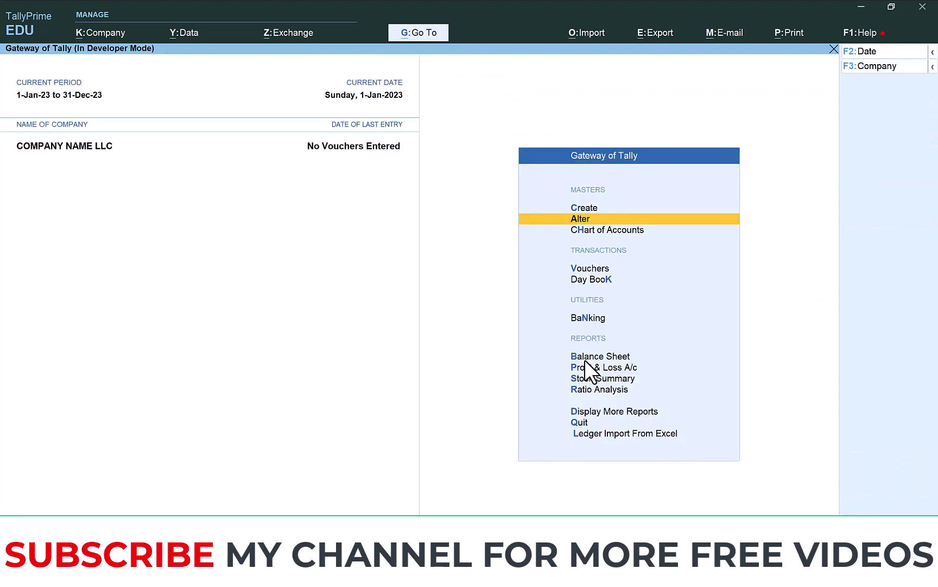